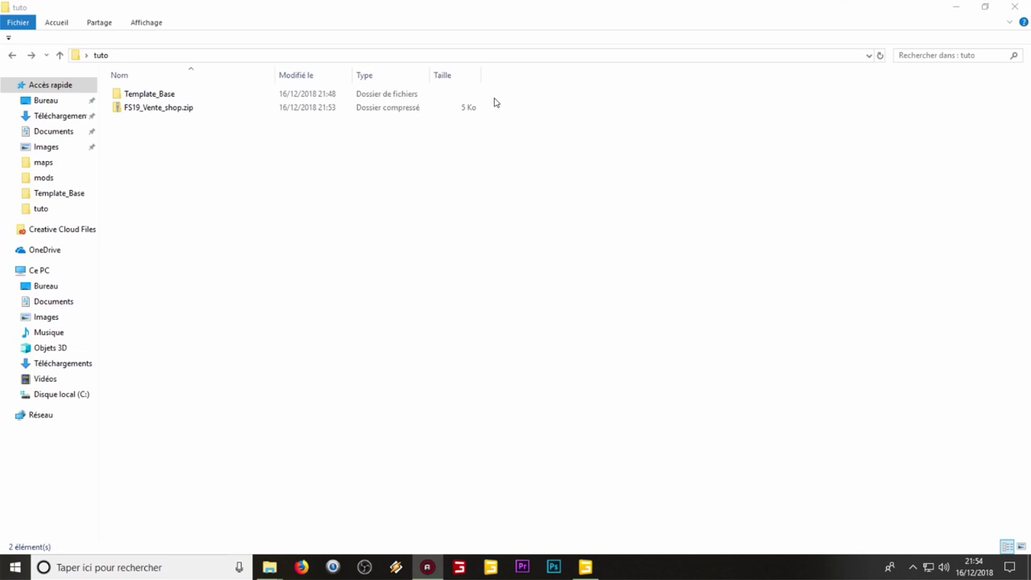
Extract the FS19_Vente_shop.zip archive into its own folder within the tuto folder
left_click(308, 106)
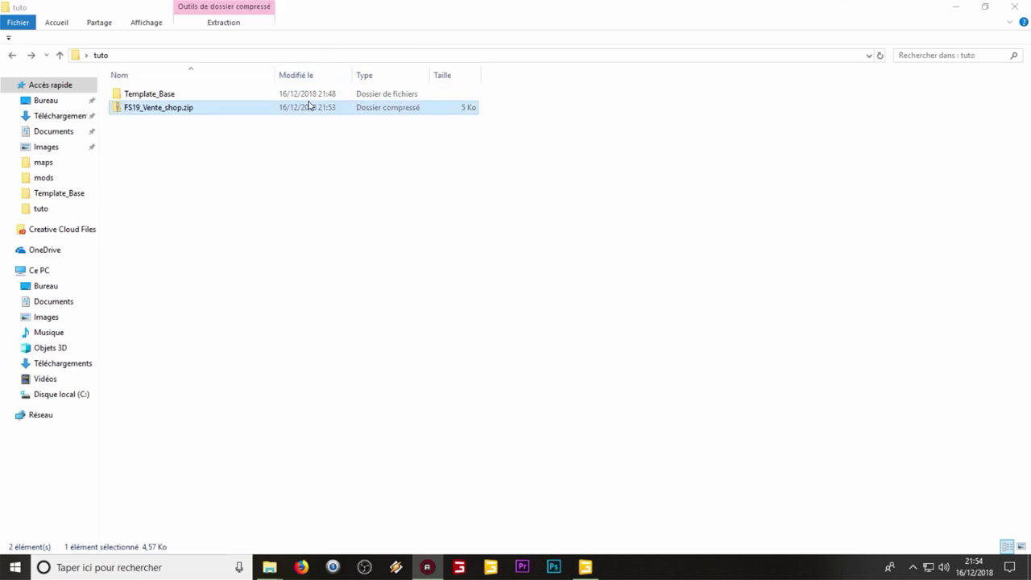
right_click(139, 112)
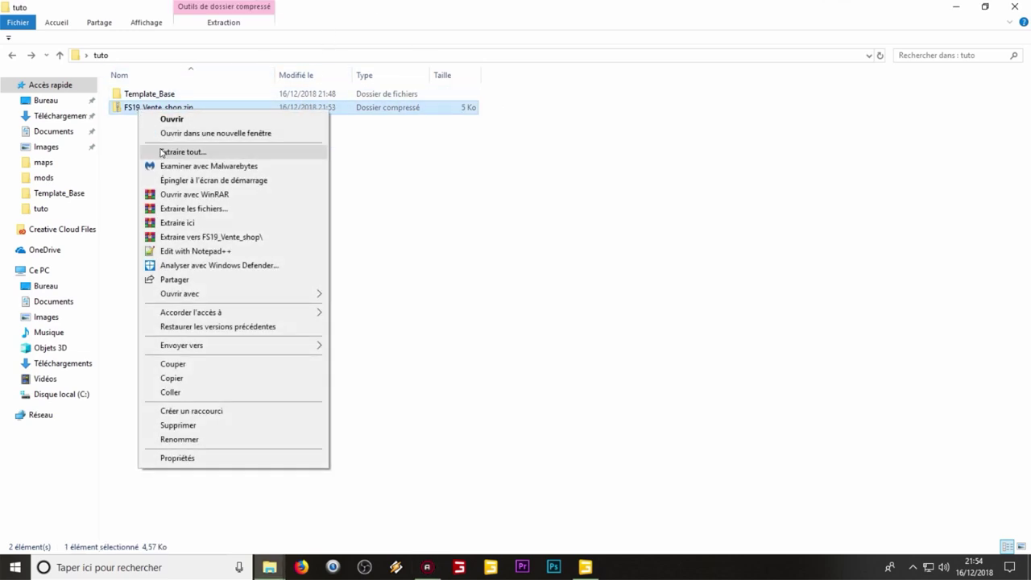
left_click(167, 154)
left_click(607, 409)
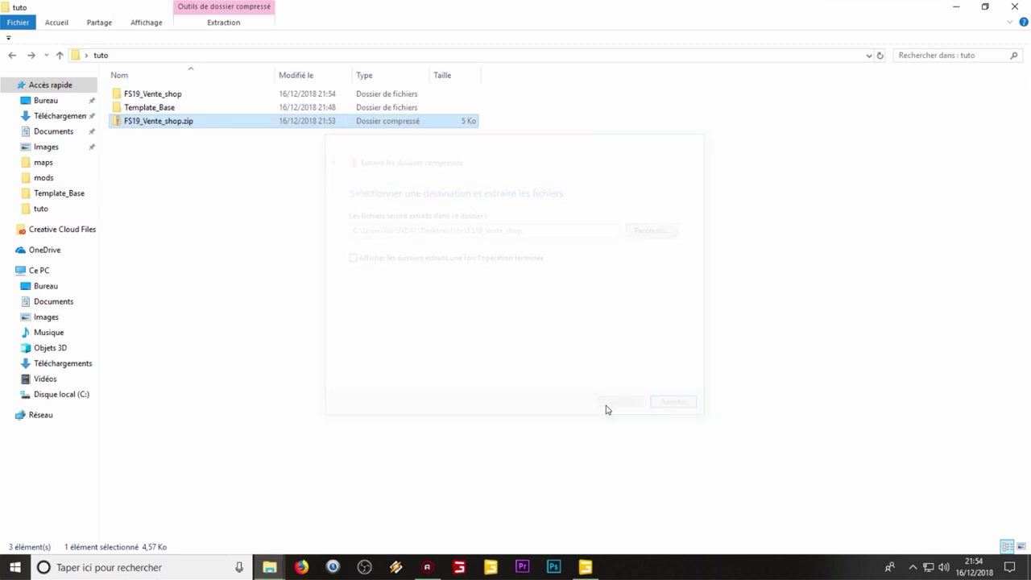
Delete the FS19_Vente_shop.zip archive from the tuto folder, keeping the extracted folder
left_click(184, 94)
left_click(185, 120)
key("Delete")
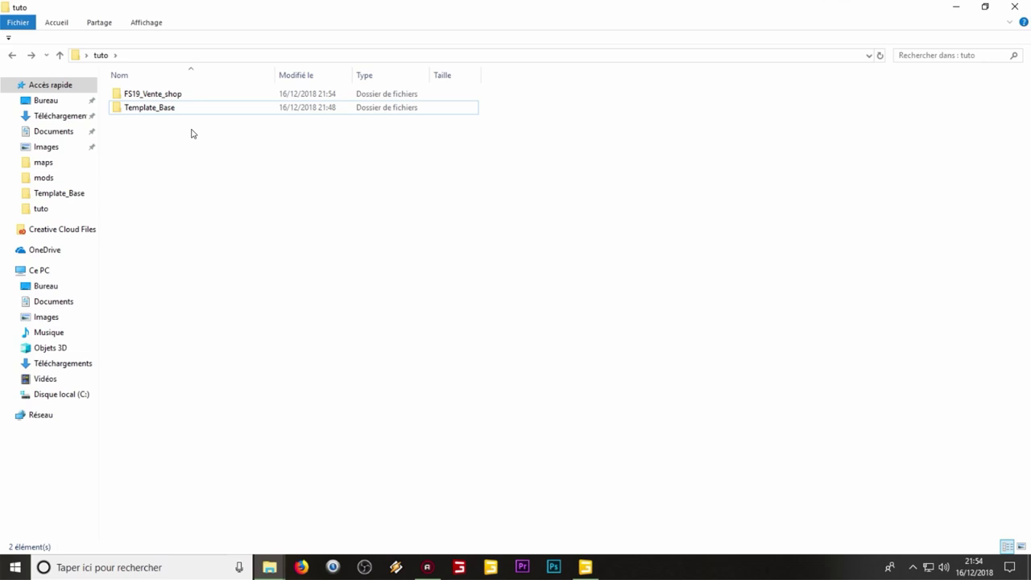
Import sellingStationVehicles.i3d from the FS19_Vente_shop folder into the template.i3d map open in GIANTS Editor
double_click(226, 95)
key("ctrl+a")
left_click(245, 202)
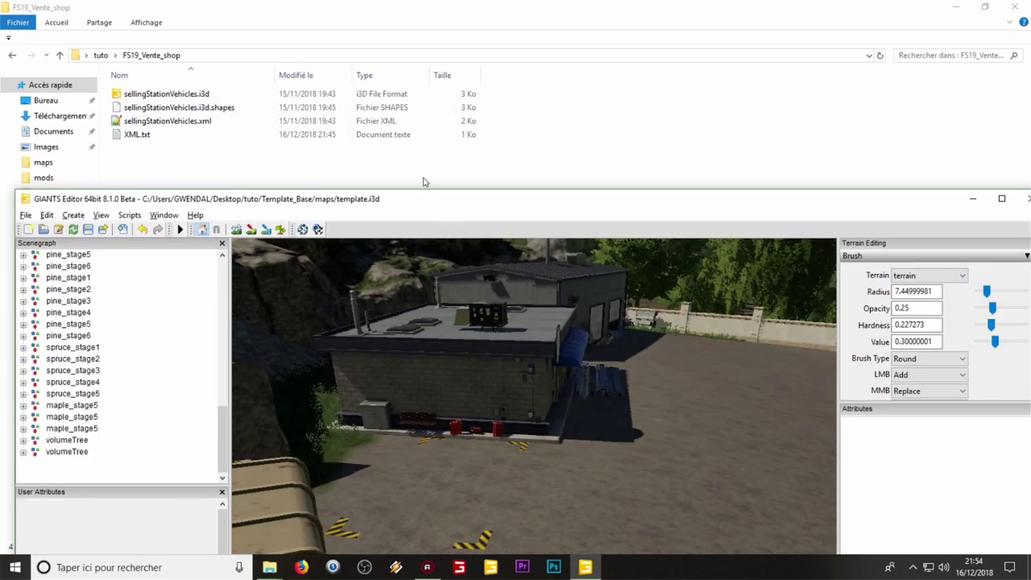
left_click_drag(423, 203, 407, 49)
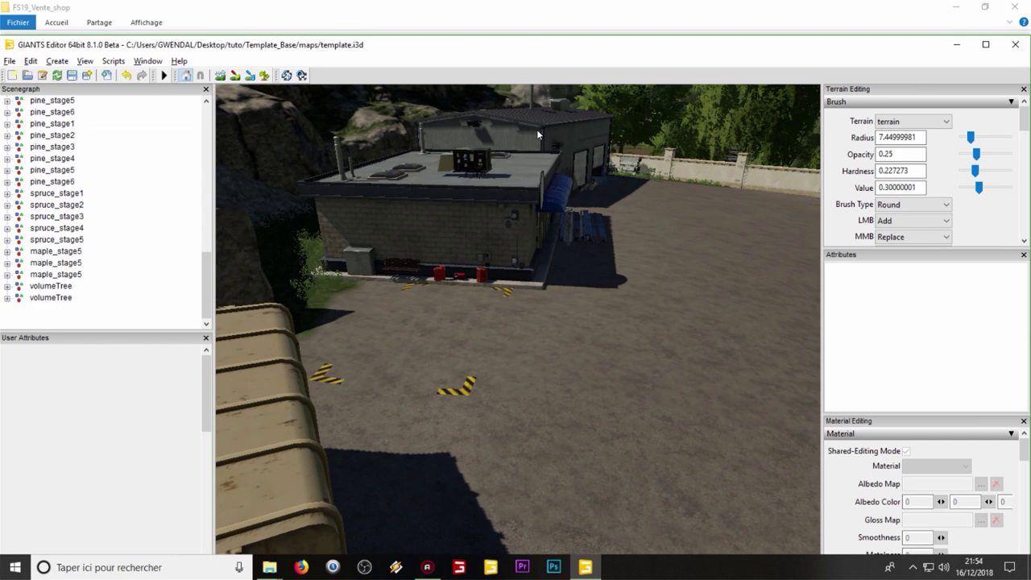
left_click_drag(462, 51, 463, 202)
left_click(161, 94)
left_click_drag(161, 94, 554, 415)
double_click(462, 203)
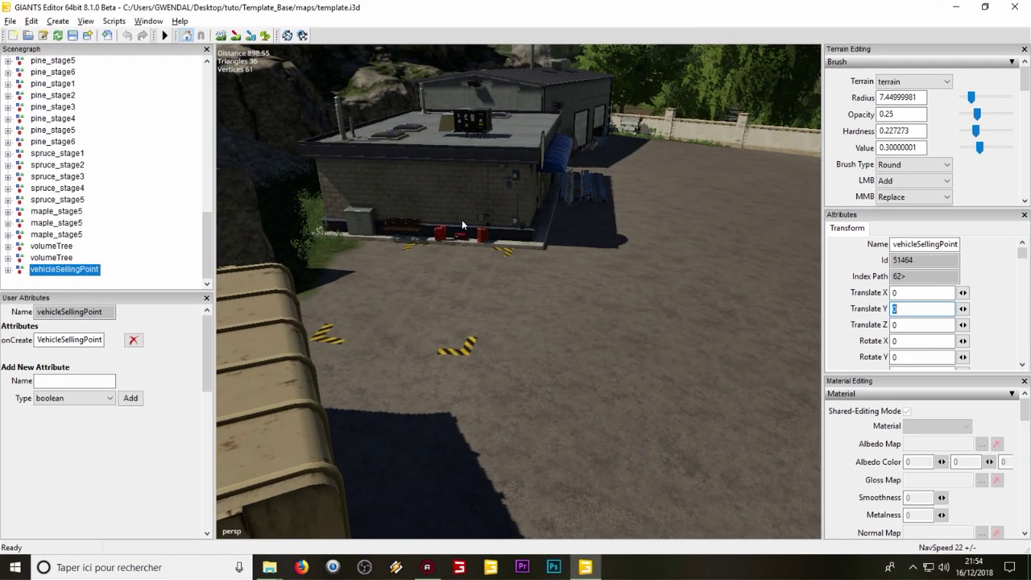
Place the vehicleSellingPoint object on the ground within the yellow-and-black markings in front of the shop building
left_click(56, 269)
key("ctrl+space")
left_click_drag(470, 325, 529, 229)
left_click_drag(411, 291, 420, 283)
scroll(421, 283, "up", 3)
right_click_drag(420, 282, 540, 280)
scroll(527, 286, "down", 3)
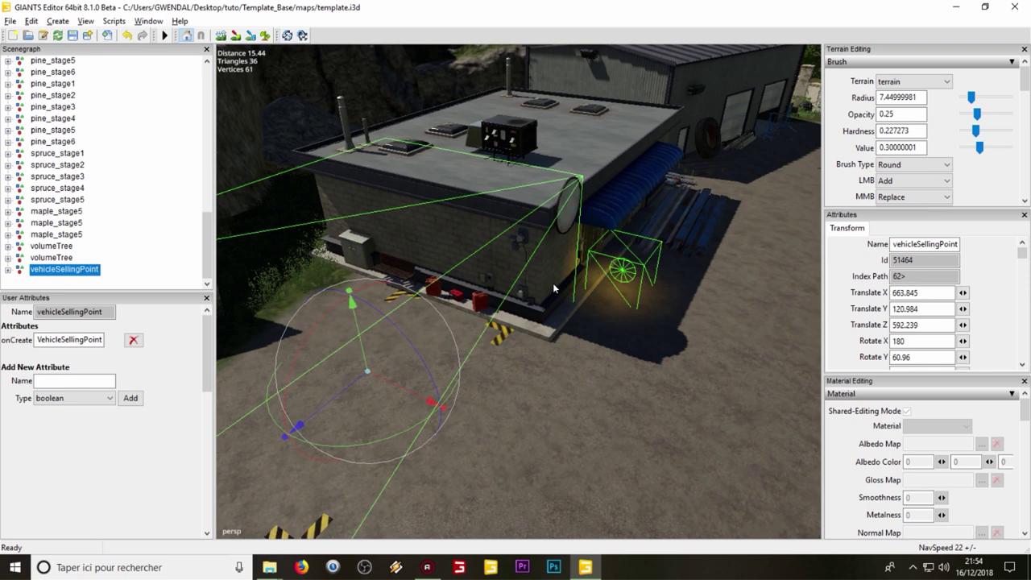
Fine-tune the vehicleSellingPoint position over the marked area to about X 663.749, Z 592.066 and check its trigger zones against the building
right_click_drag(552, 282, 478, 324)
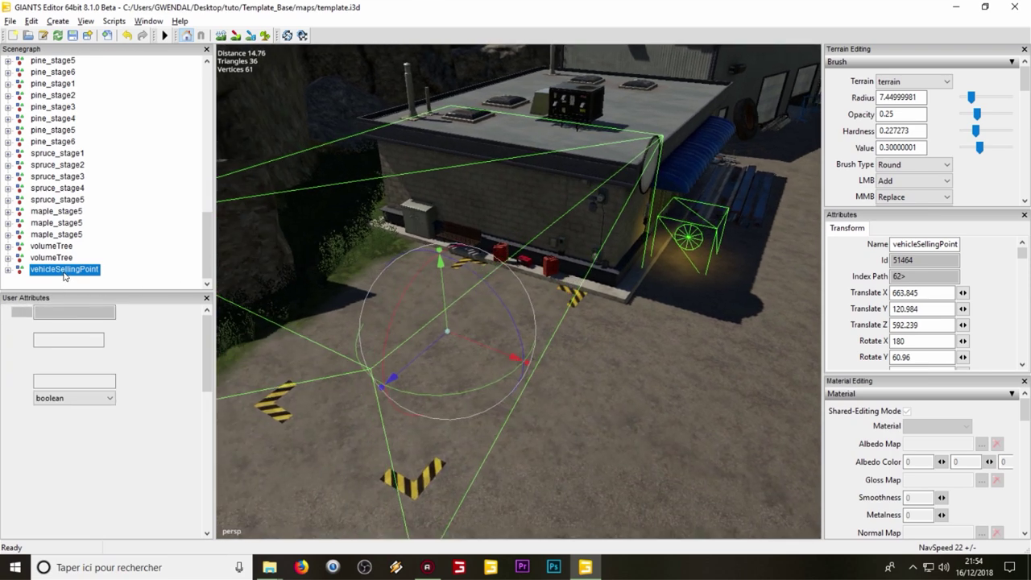
right_click_drag(474, 347, 601, 222)
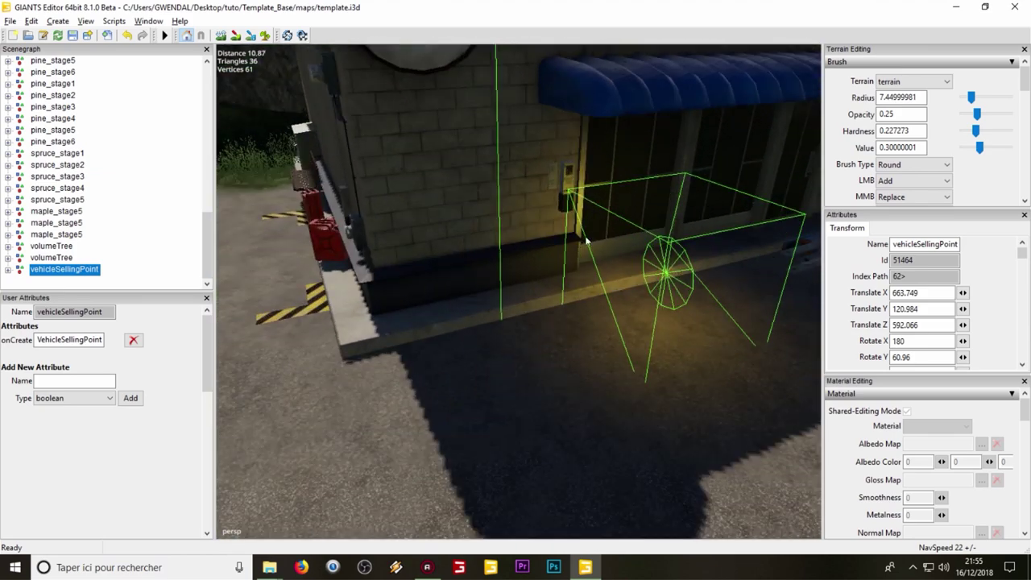
right_click_drag(574, 357, 489, 183)
right_click_drag(407, 326, 600, 292)
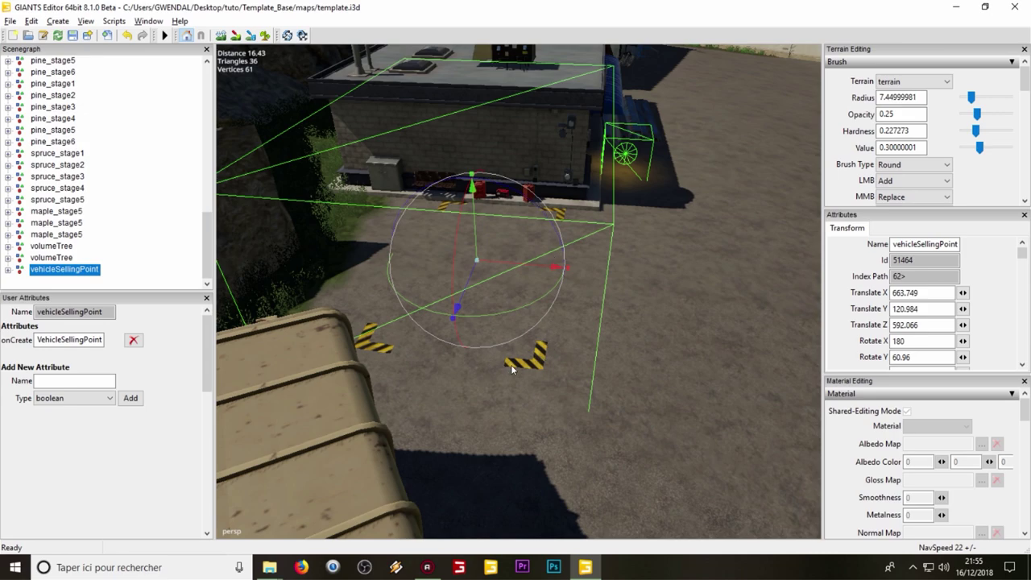
right_click_drag(459, 281, 535, 276)
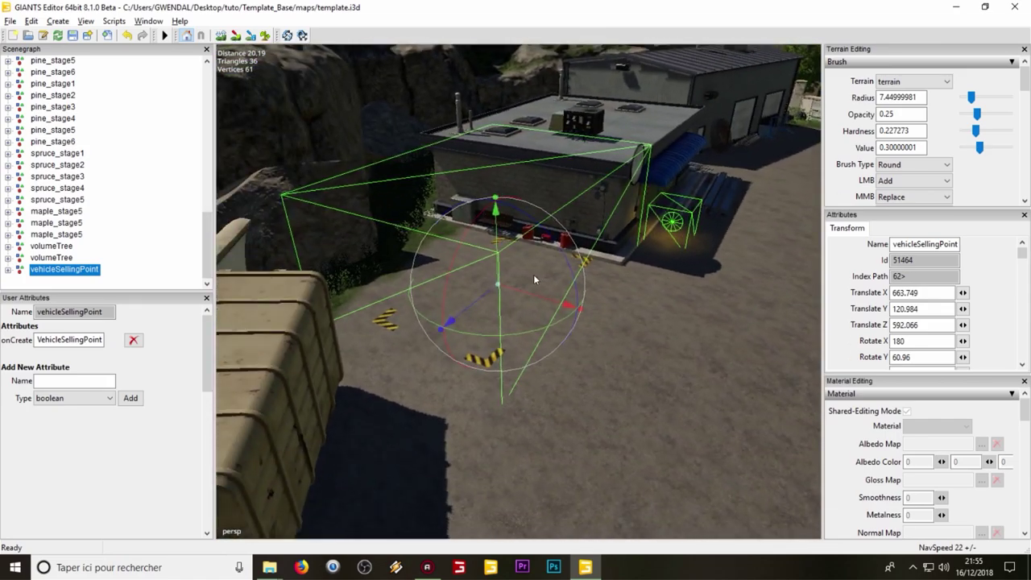
right_click_drag(641, 229, 658, 241)
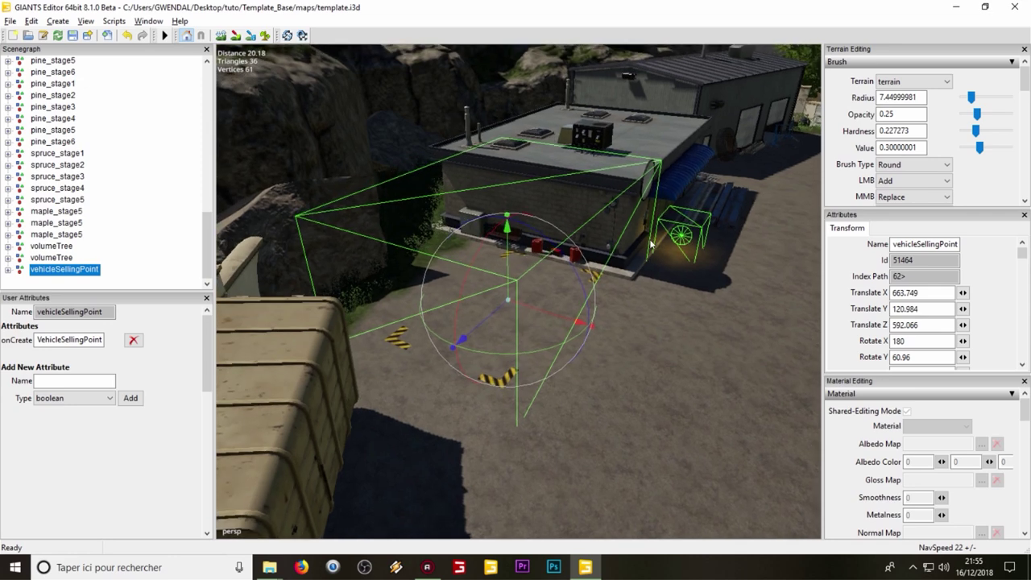
Set the vehicleSellingPoint's Y rotation to 60
left_click_drag(922, 357, 903, 356)
key("BackSpace")
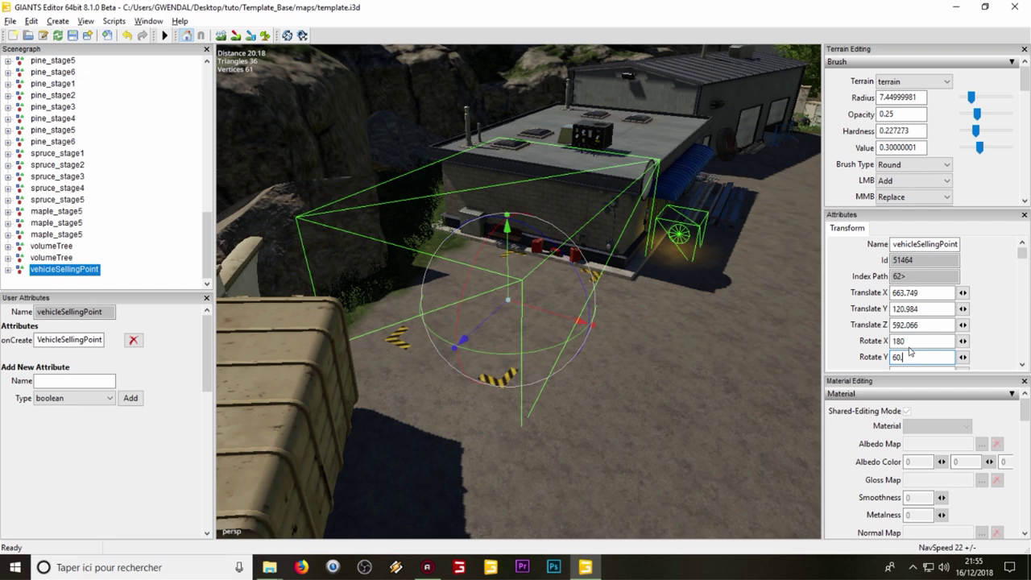
right_click_drag(556, 310, 443, 295)
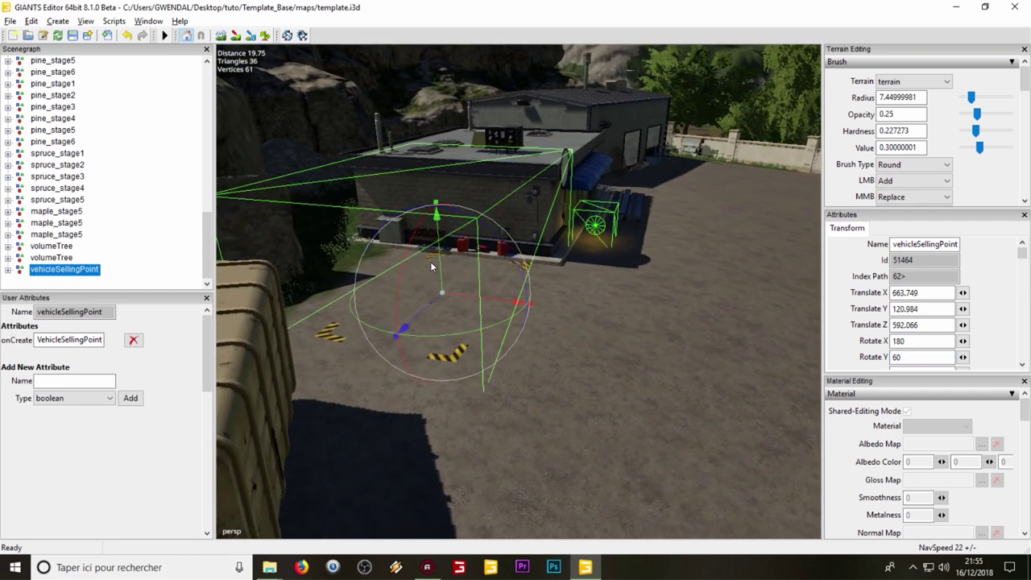
Switch to File Explorer and open the Template_Base folder inside tuto
left_click(955, 6)
left_click(293, 214)
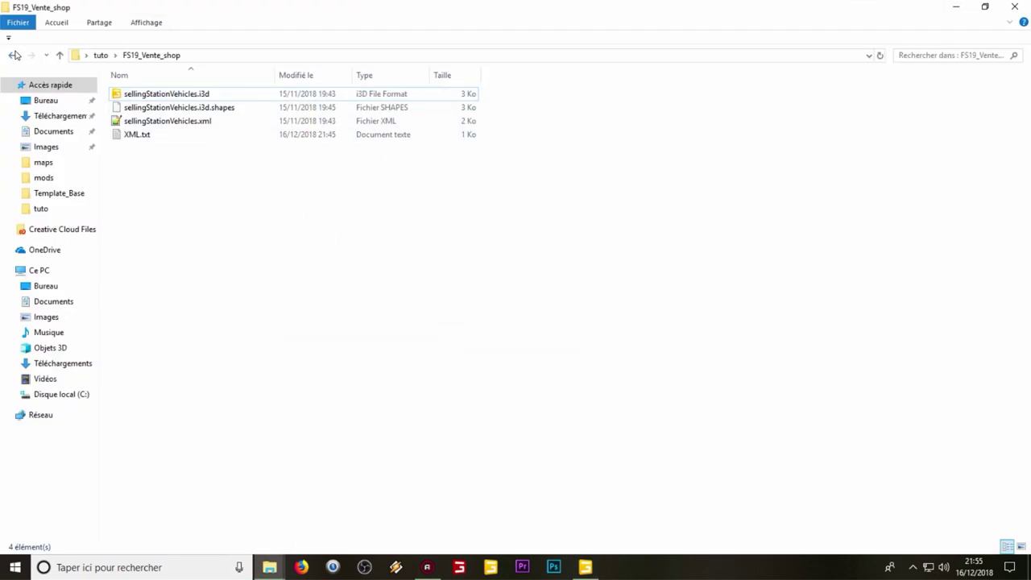
left_click(12, 55)
double_click(138, 107)
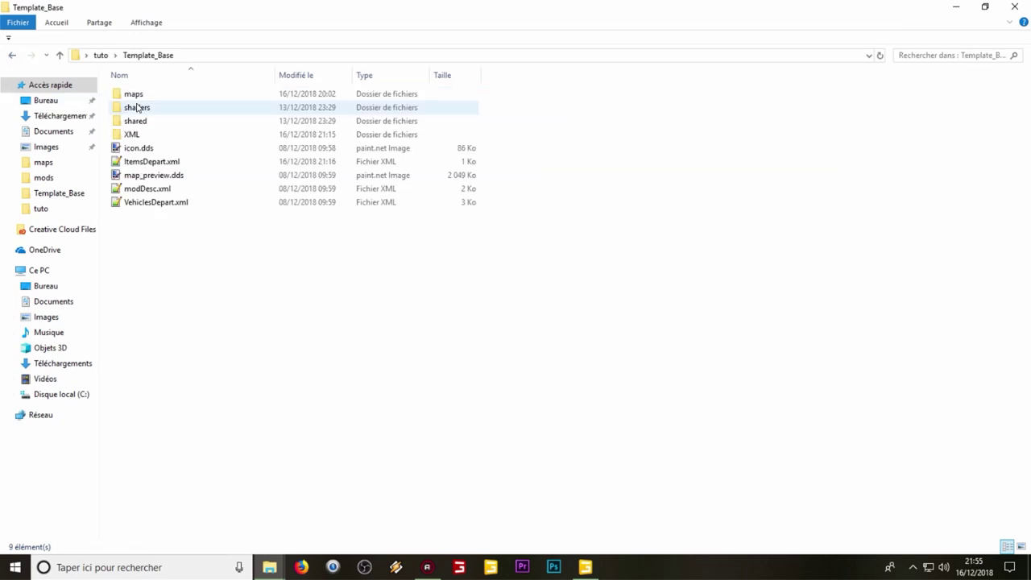
Try to create a folder named XML in Template_Base, decline the merge and delete the new folder
right_click(171, 236)
mouse_move(239, 390)
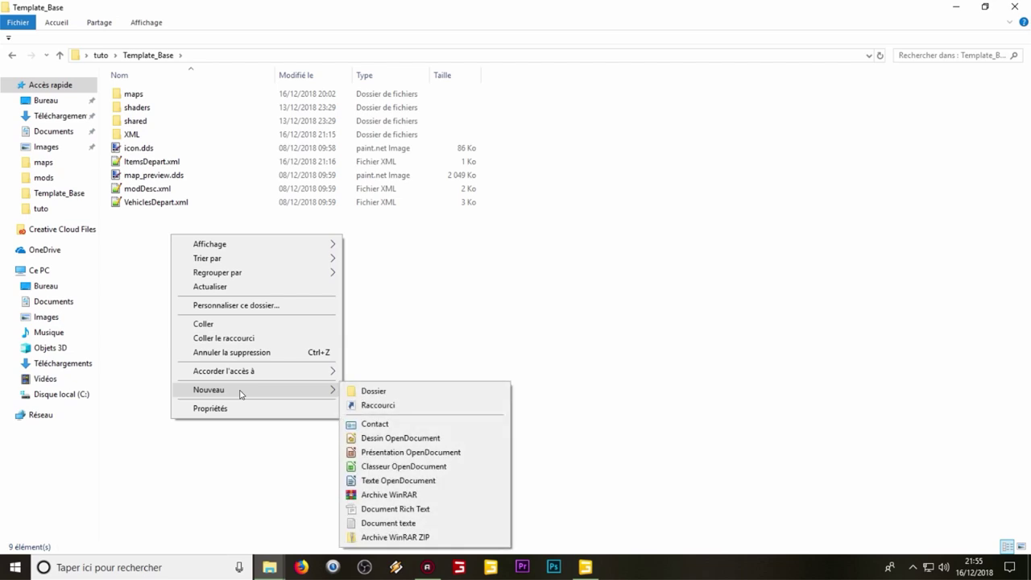
left_click(418, 392)
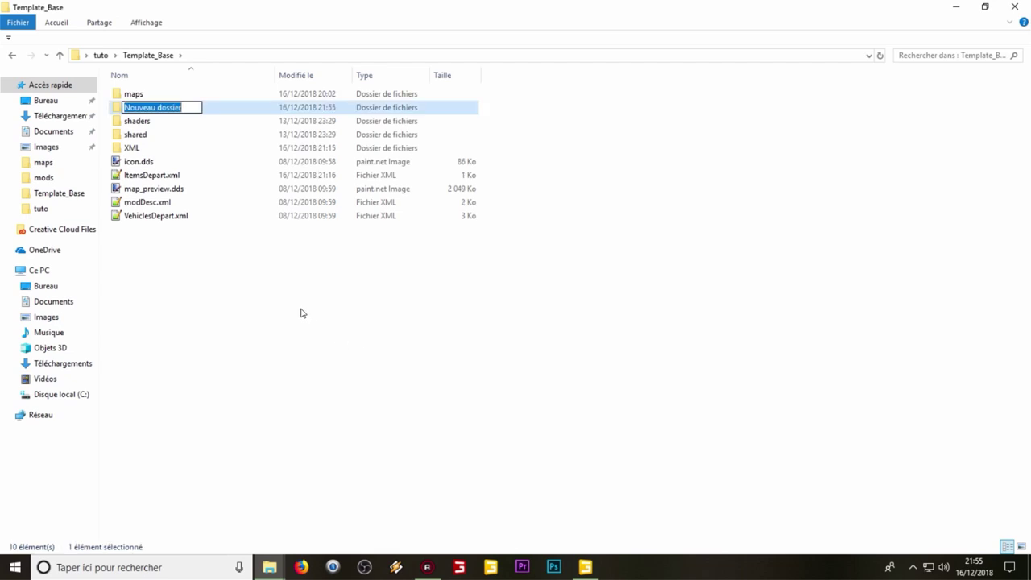
type("XML")
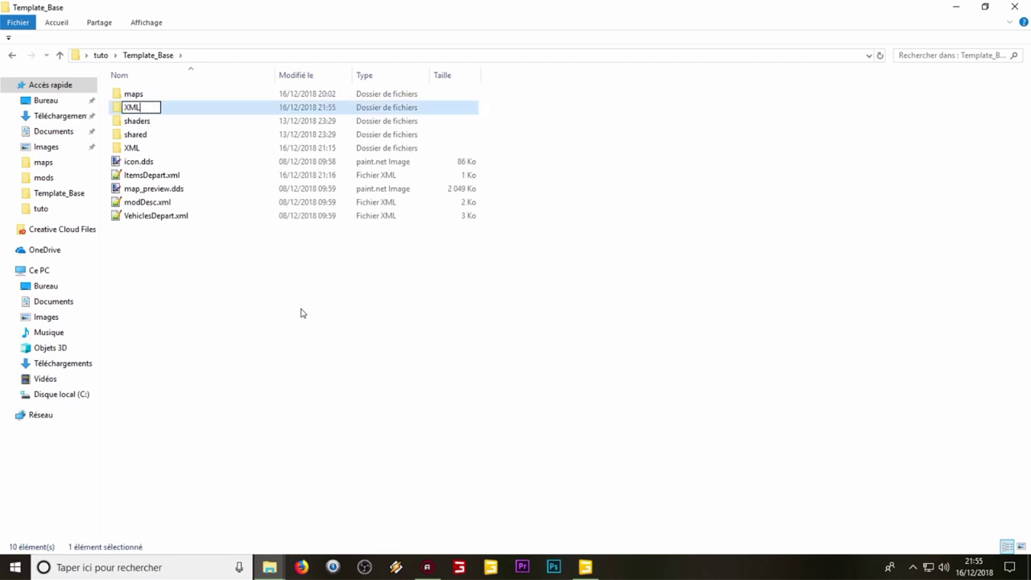
key("Return")
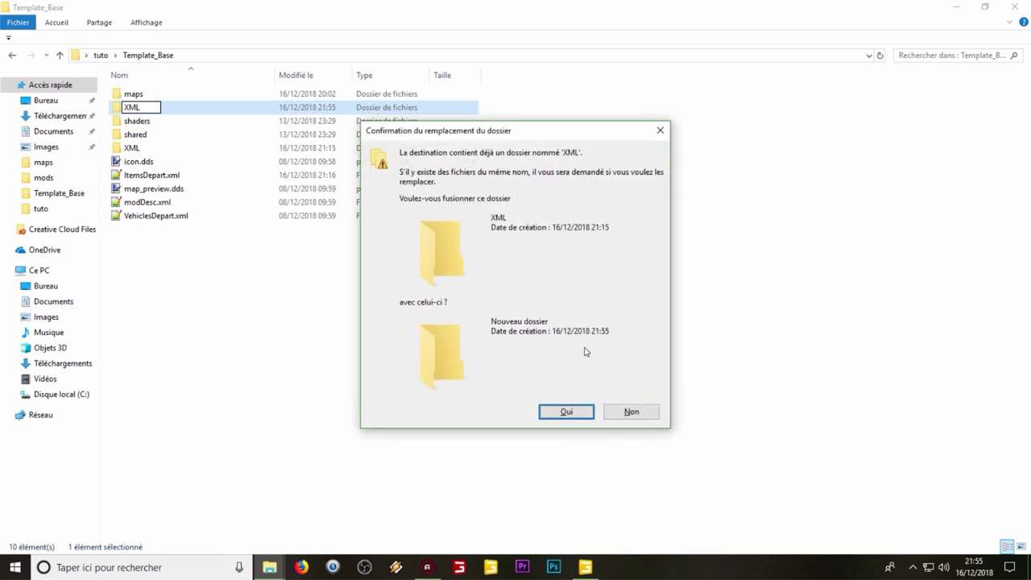
left_click(629, 412)
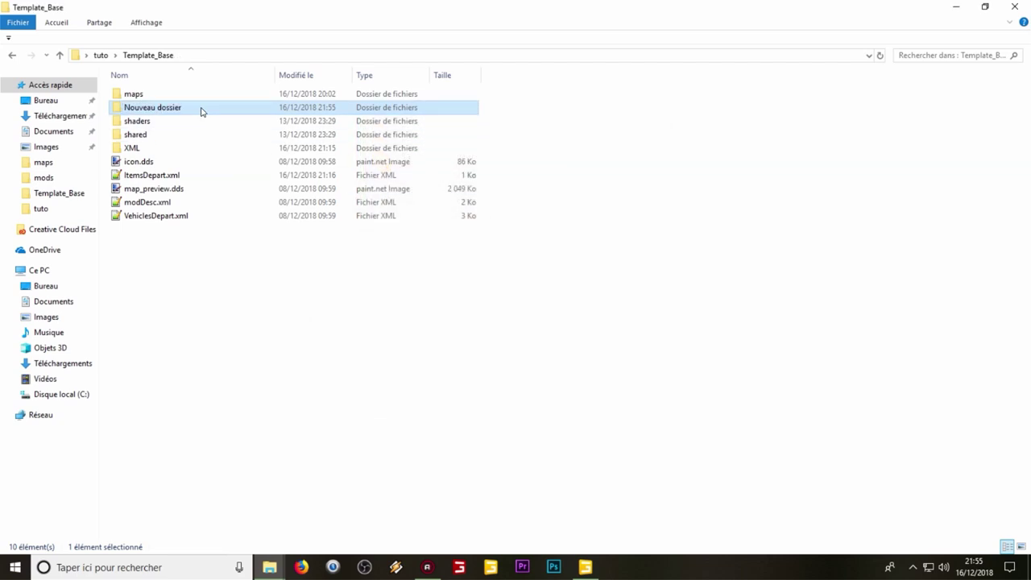
key("Delete")
left_click(158, 133)
left_click(179, 230)
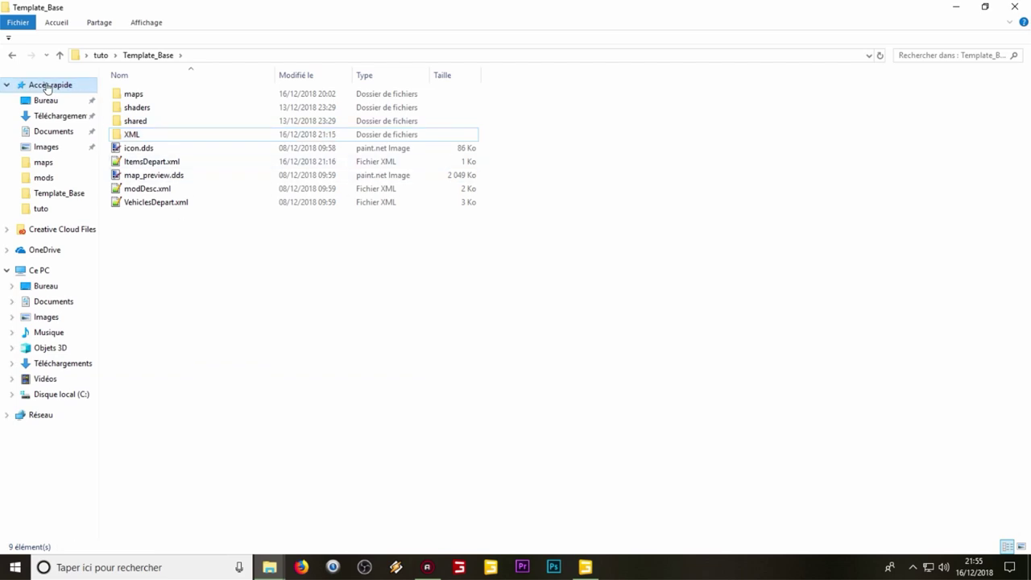
Copy the sellingStationVehicles.xml file from the FS19_Vente_shop folder
left_click(12, 55)
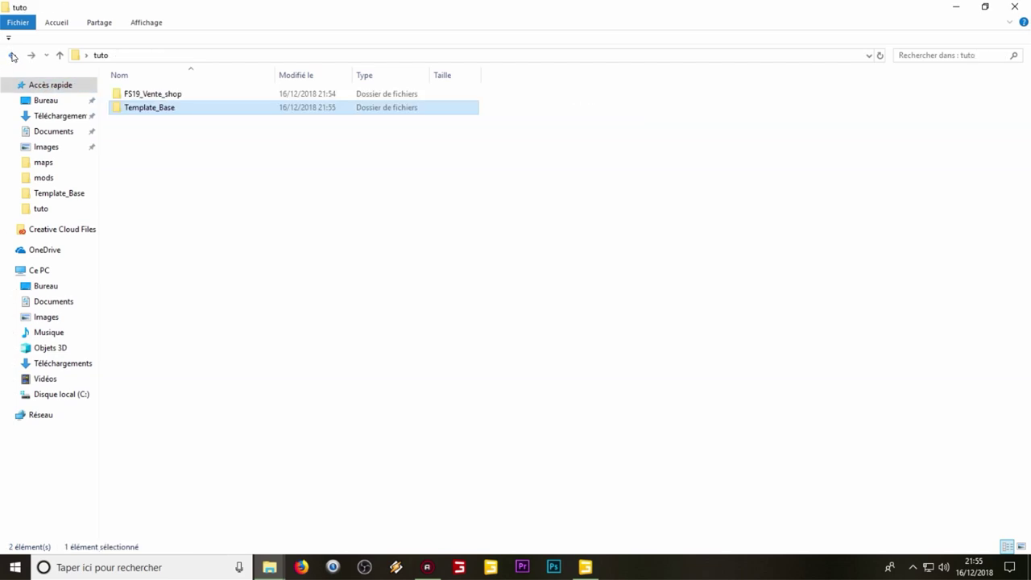
double_click(153, 93)
left_click(161, 121)
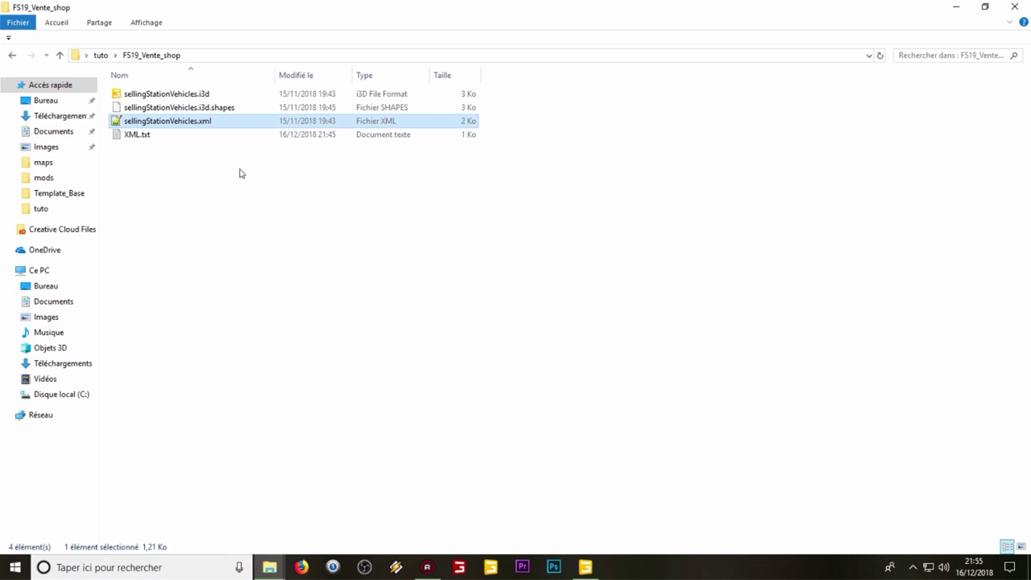
right_click(132, 121)
left_click(177, 357)
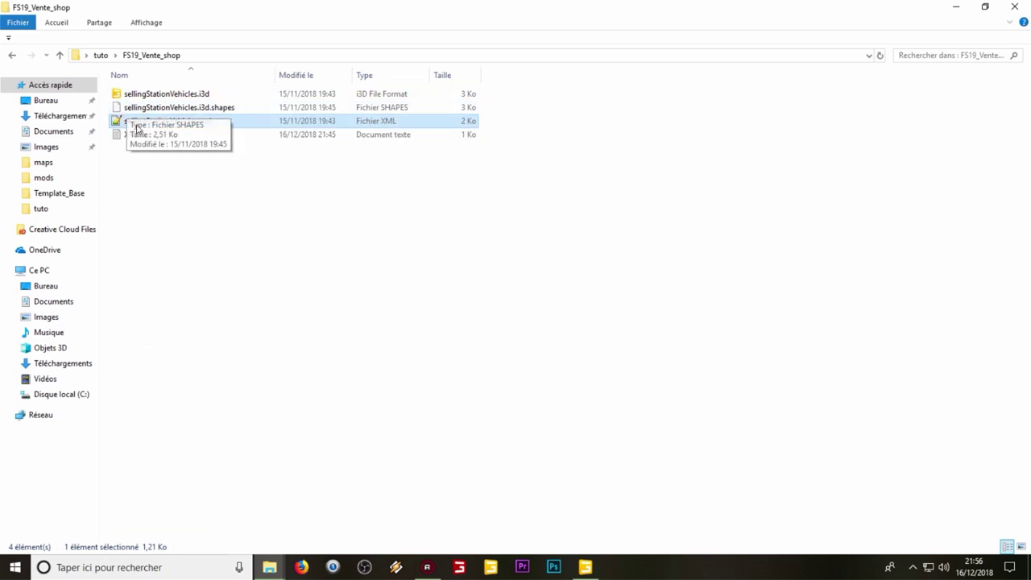
Paste sellingStationVehicles.xml into the XML folder of Template_Base, replacing the file already there
left_click(10, 55)
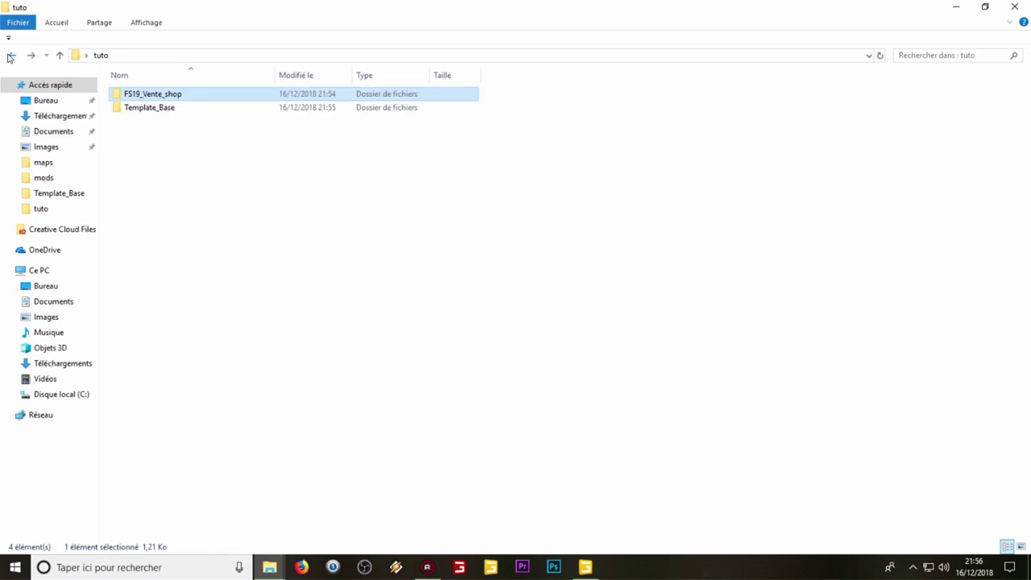
double_click(151, 108)
double_click(150, 136)
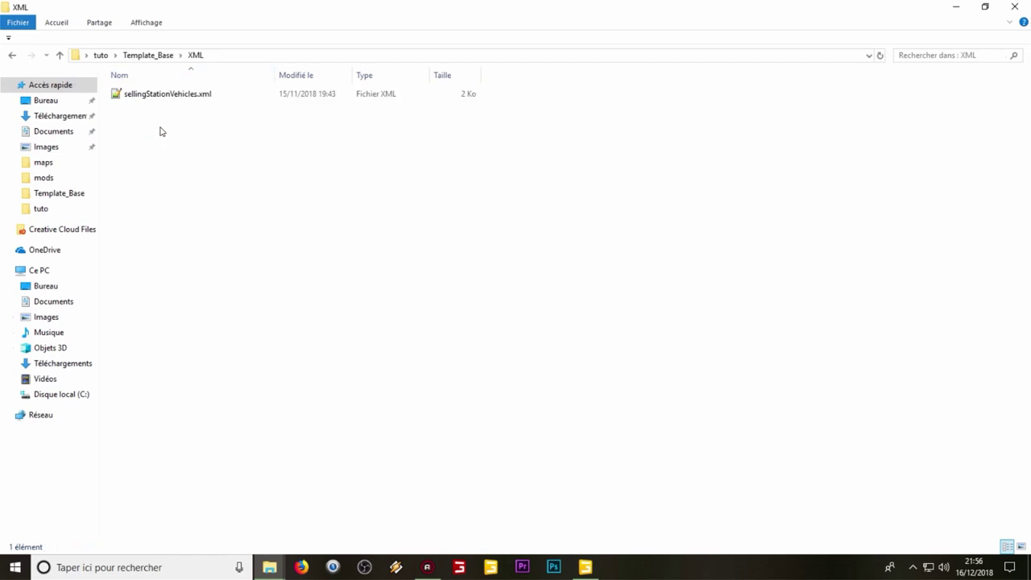
right_click(160, 128)
left_click(194, 218)
left_click(439, 193)
left_click(11, 55)
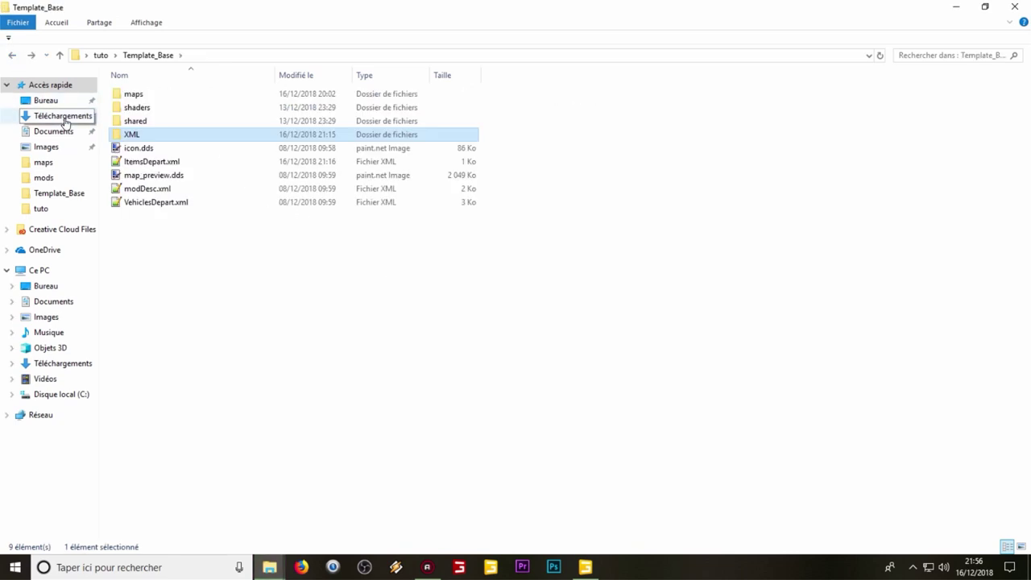
left_click(183, 236)
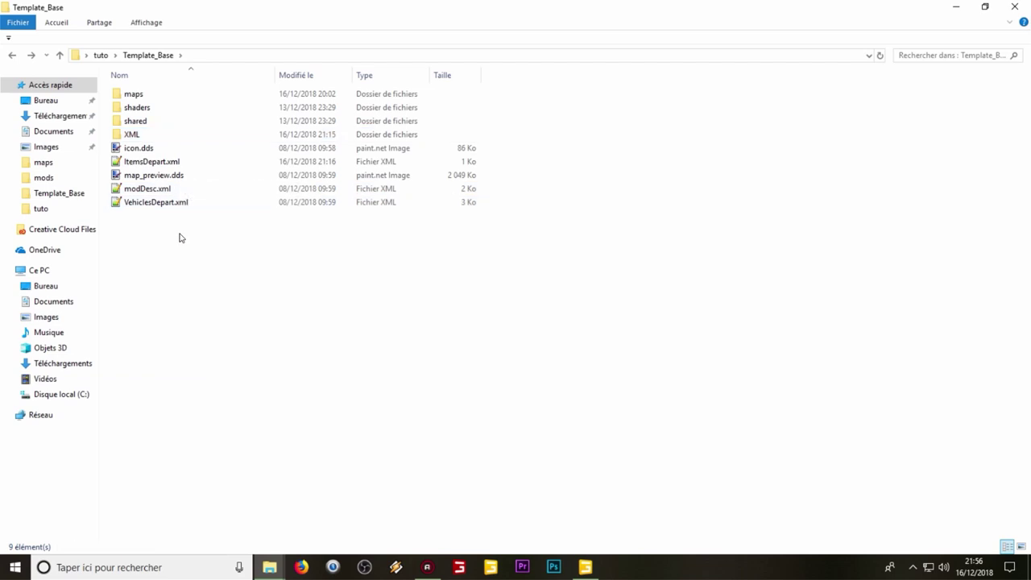
left_click(203, 161)
left_click(208, 315)
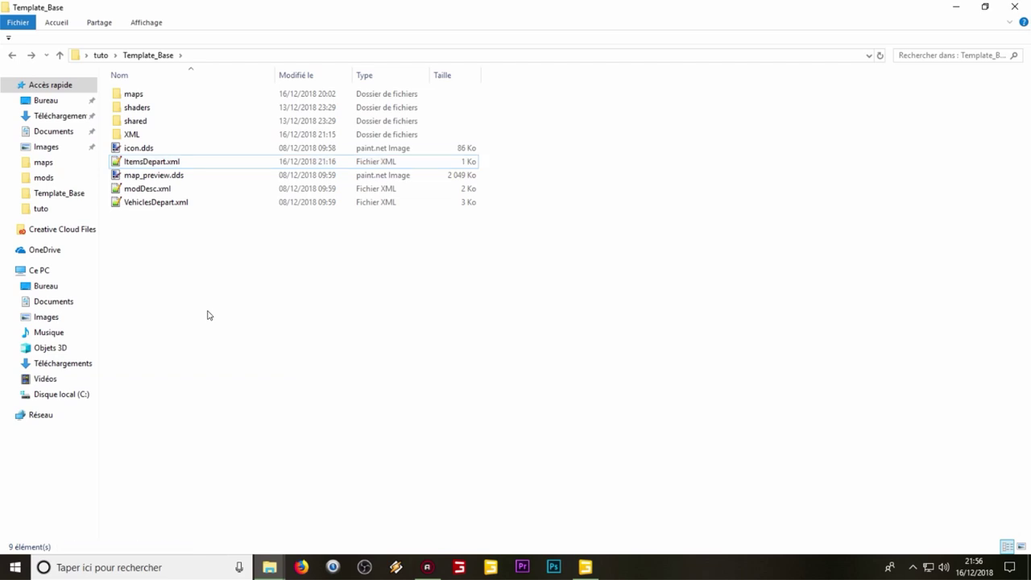
left_click(206, 137)
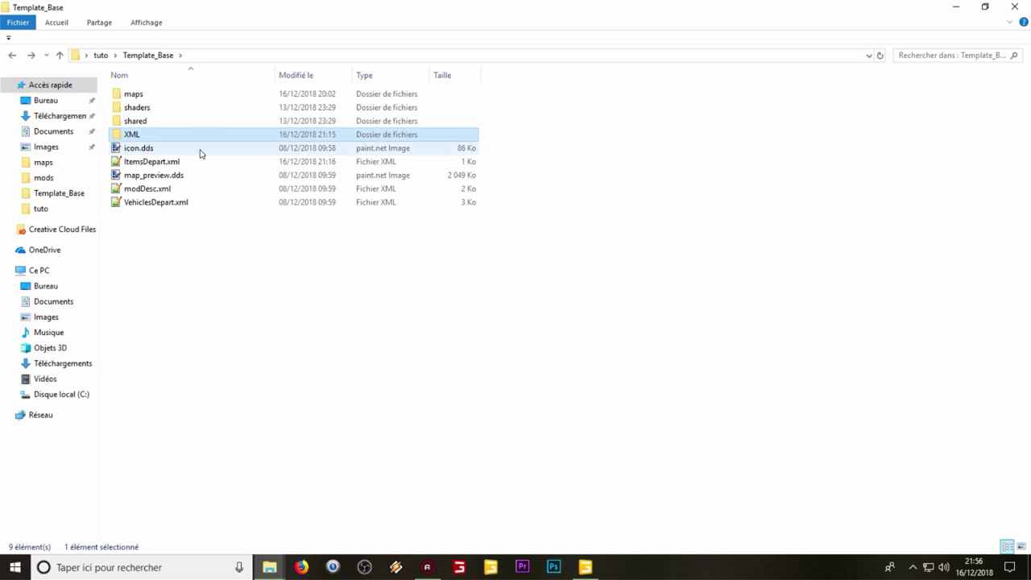
left_click(182, 241)
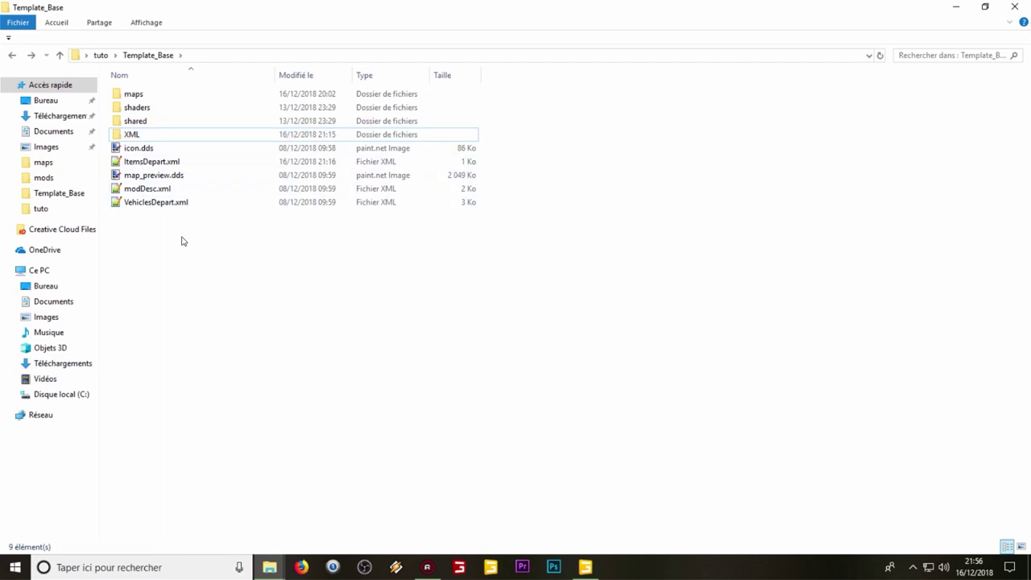
Open the XML folder again, paste the copied sellingStationVehicles.xml, replace the existing copy and return to Template_Base
double_click(170, 135)
right_click(169, 124)
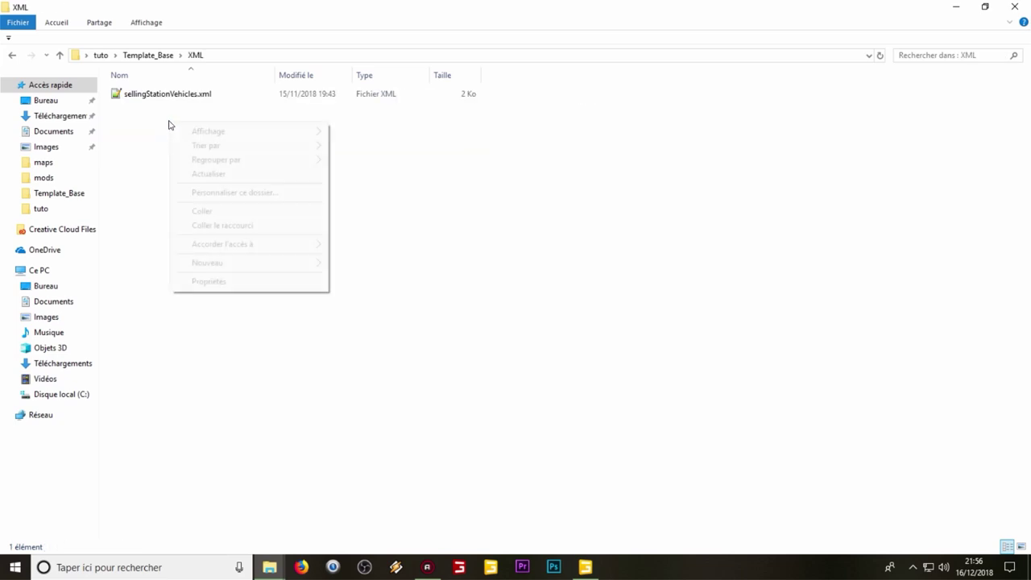
left_click(260, 213)
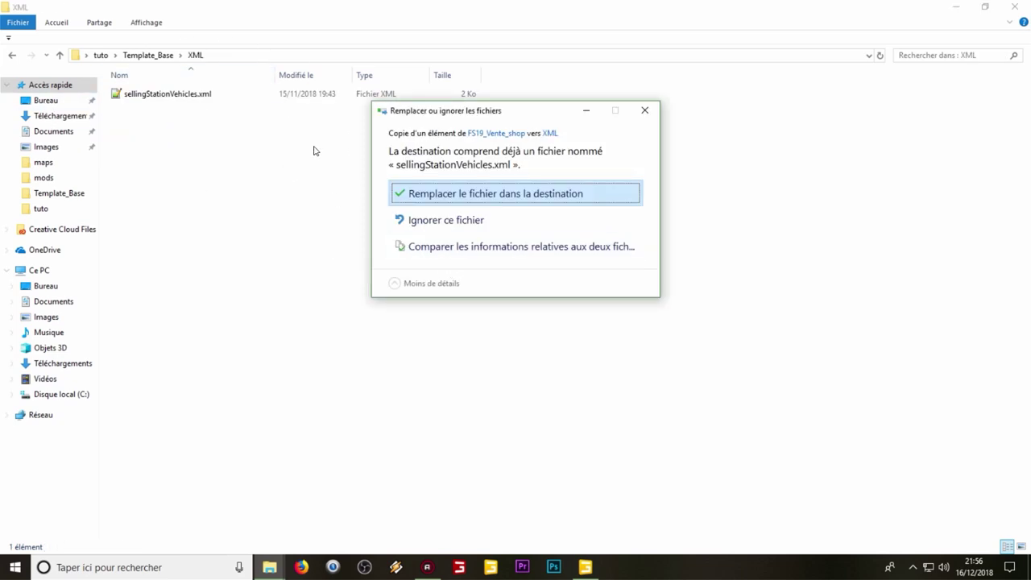
left_click(394, 193)
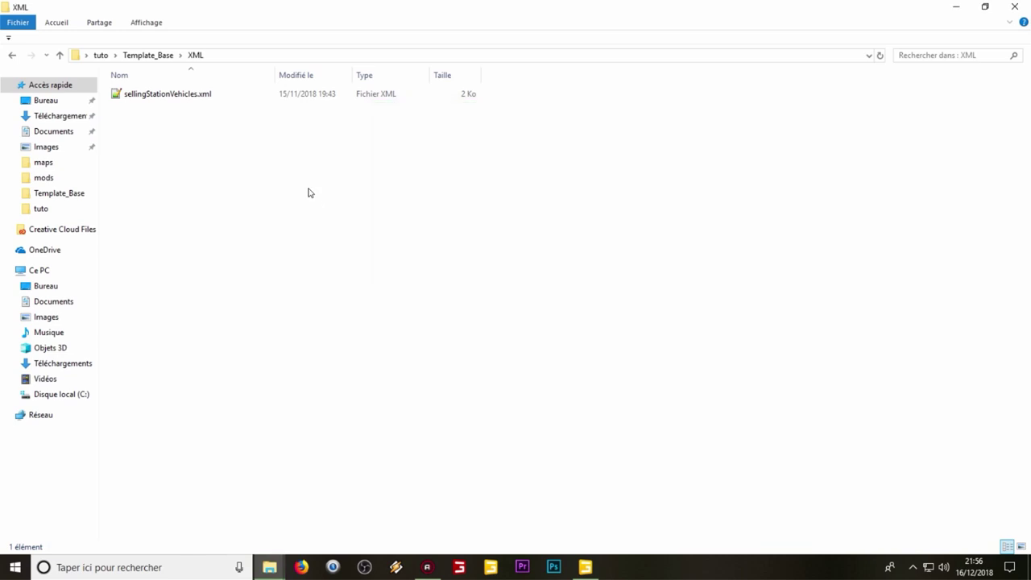
left_click(11, 56)
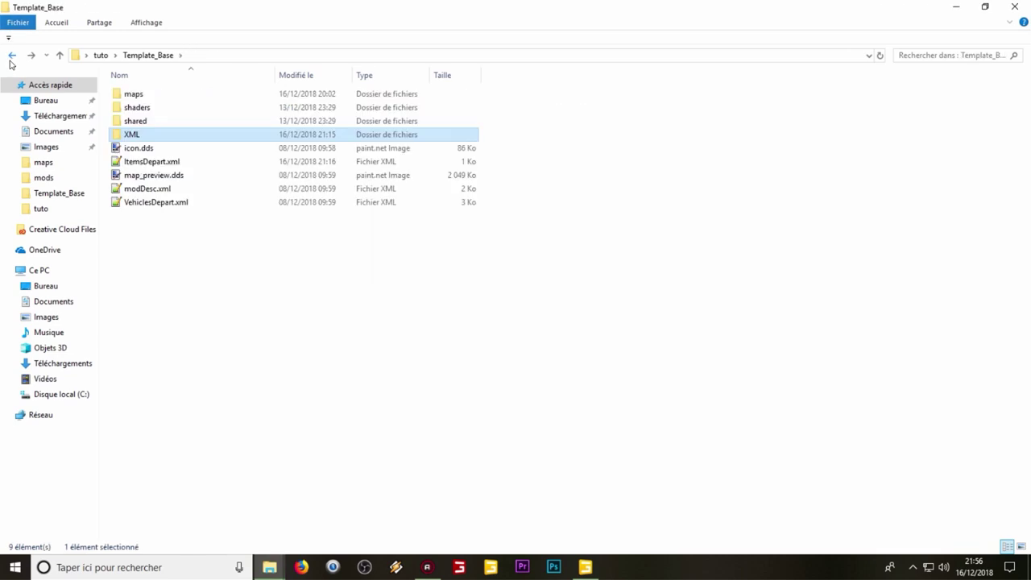
left_click(30, 56)
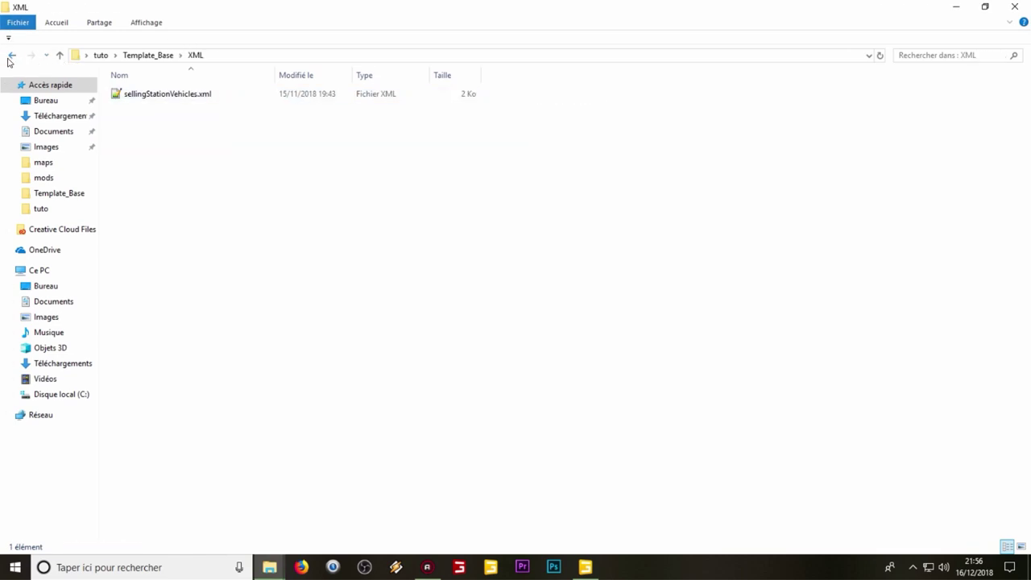
left_click(11, 56)
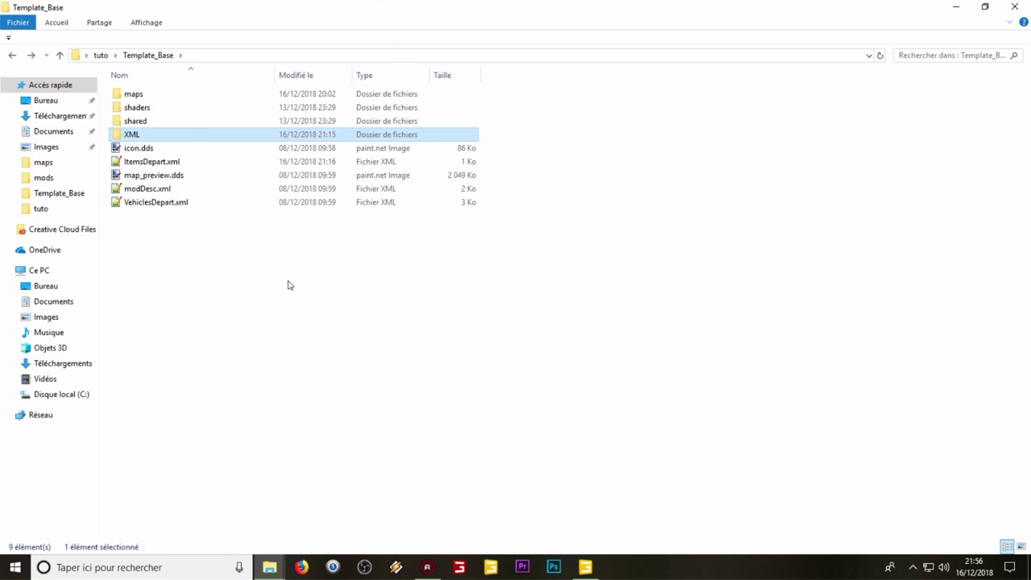
Copy the file name of sellingStationVehicles.xml inside the XML folder, leaving the file itself unrenamed
double_click(172, 134)
left_click(180, 101)
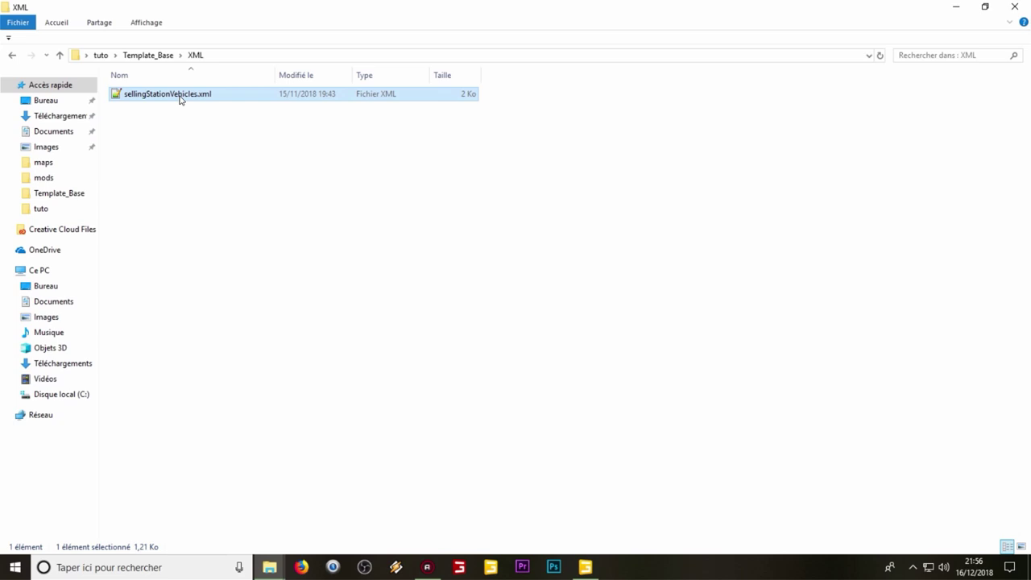
right_click(179, 97)
left_click(241, 377)
key("ctrl+c")
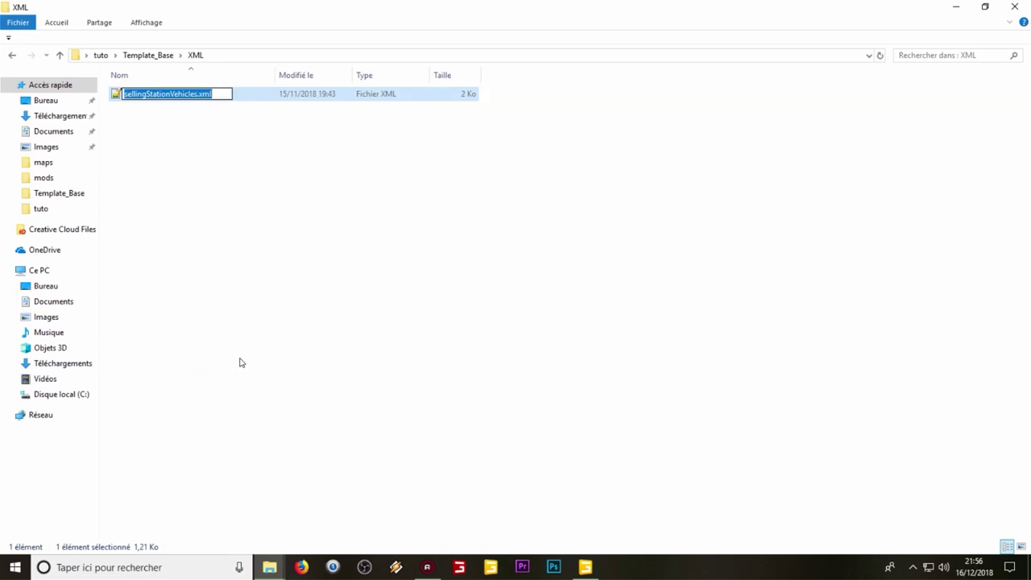
left_click(246, 281)
Search the Template_Base folder for the copied name sellingStationVehicles.xml and return to the folder's contents
left_click(13, 55)
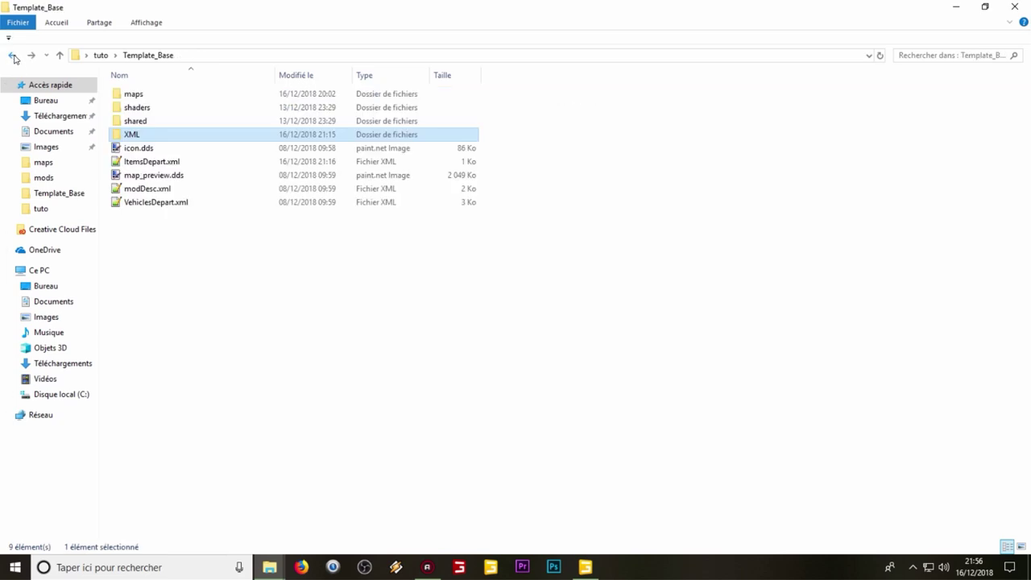
left_click(952, 55)
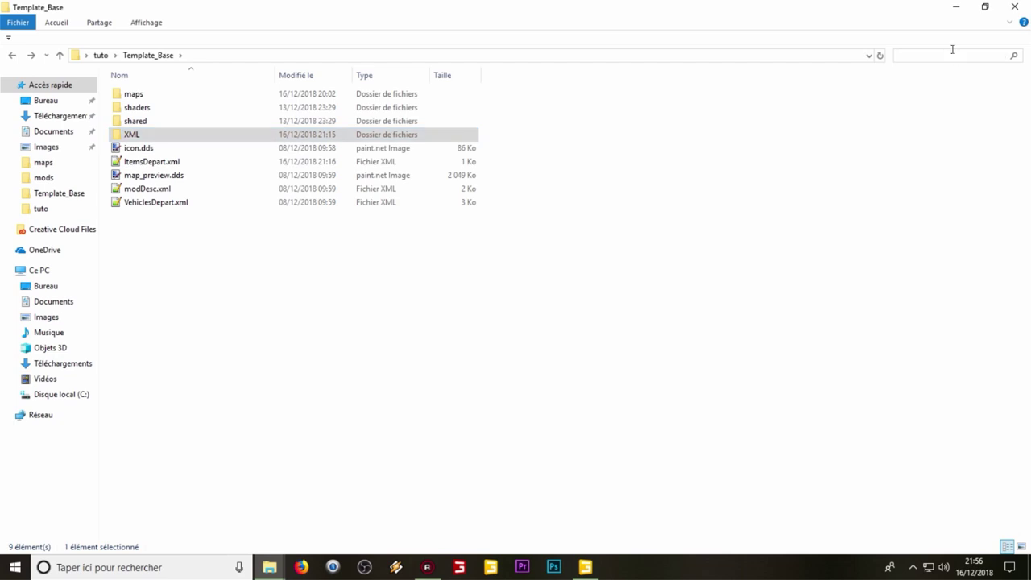
key("ctrl+v")
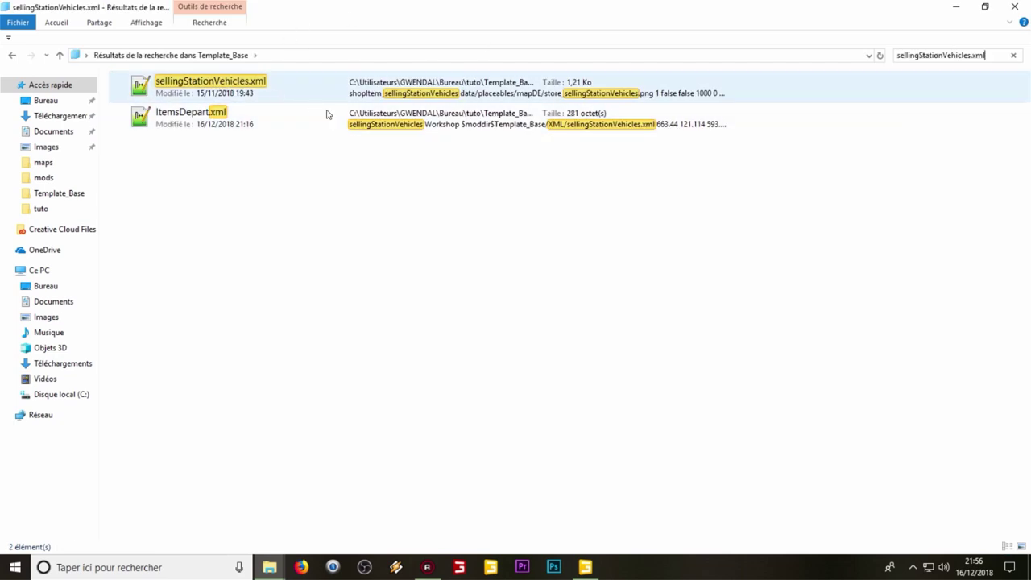
left_click(160, 86)
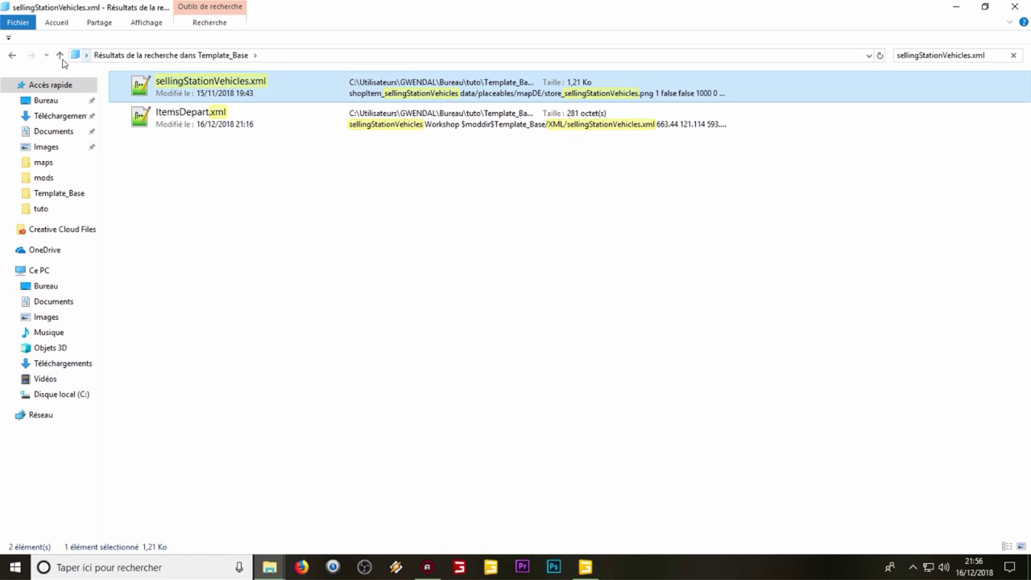
left_click(12, 54)
left_click(148, 239)
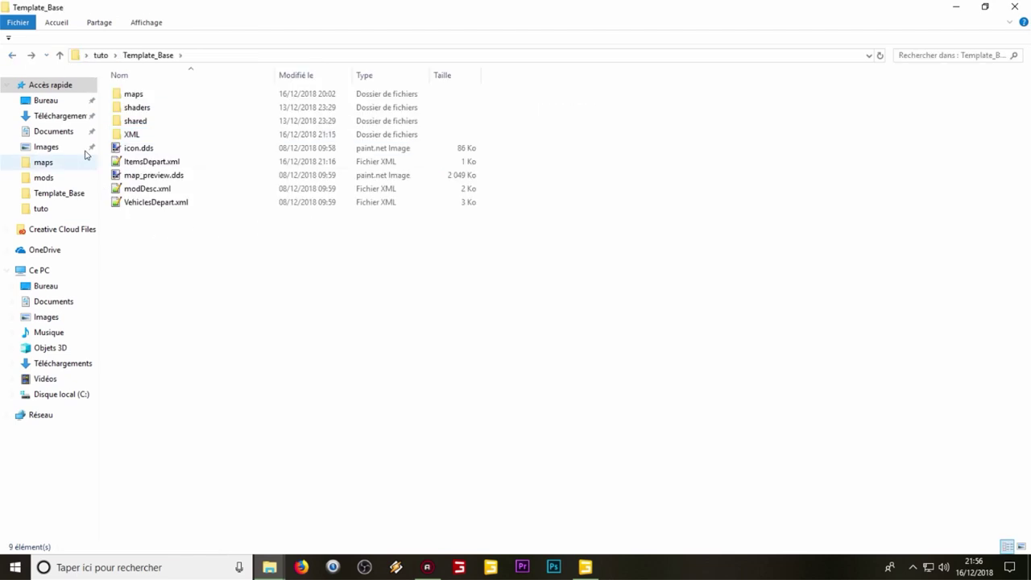
Open modDesc.xml from Template_Base and examine the map entry on line 20 up to its defaultItemsXMLFilename attribute
left_click(137, 166)
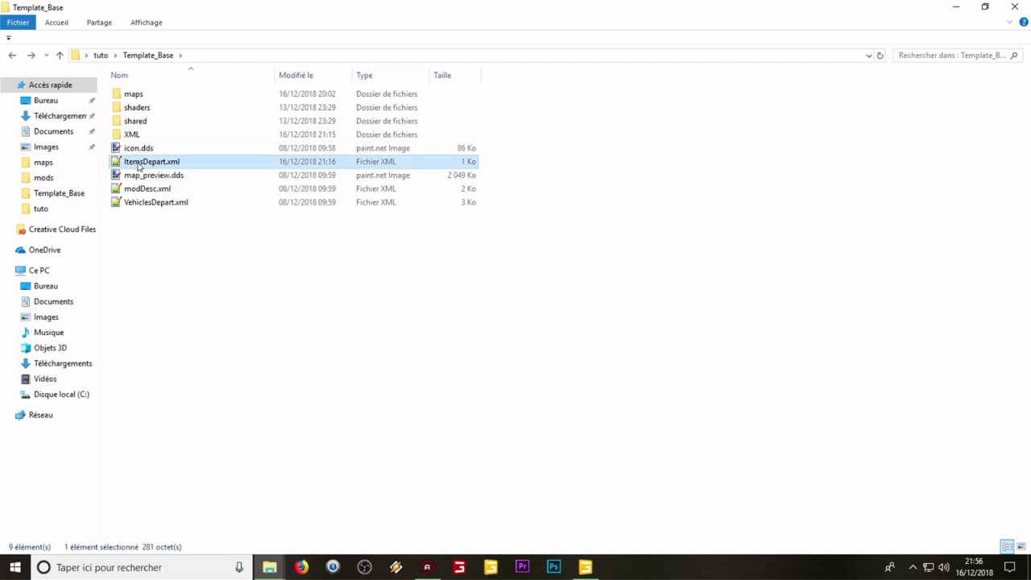
double_click(170, 190)
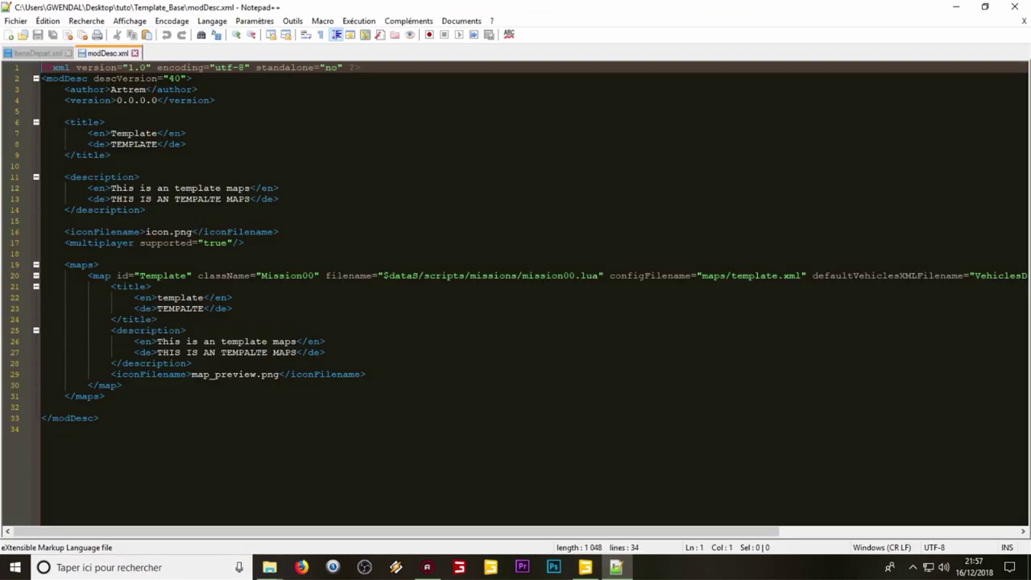
left_click(87, 264)
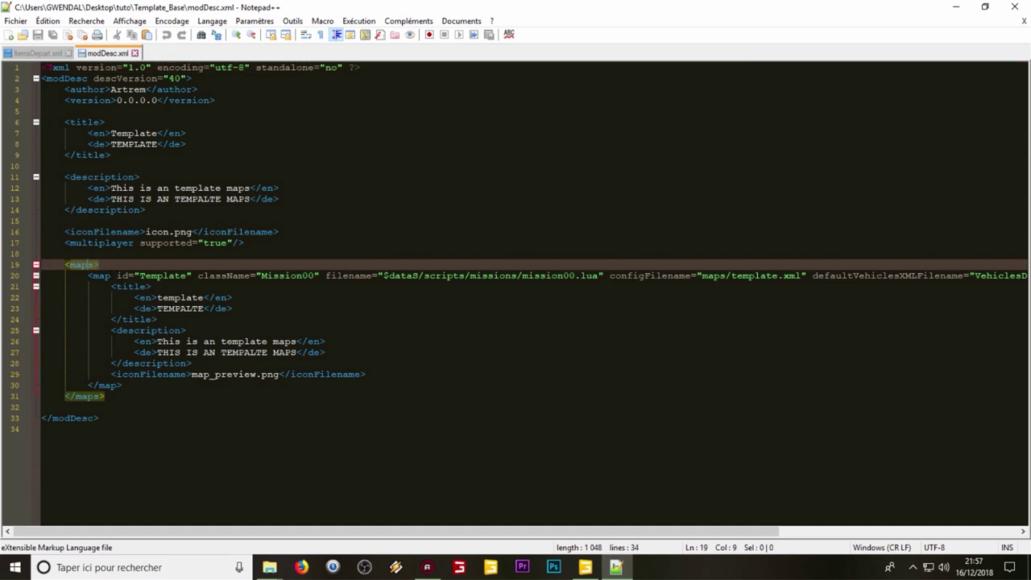
key("Down")
key("shift+Right")
key("shift+Right")
key("shift+Right")
key("shift+Right")
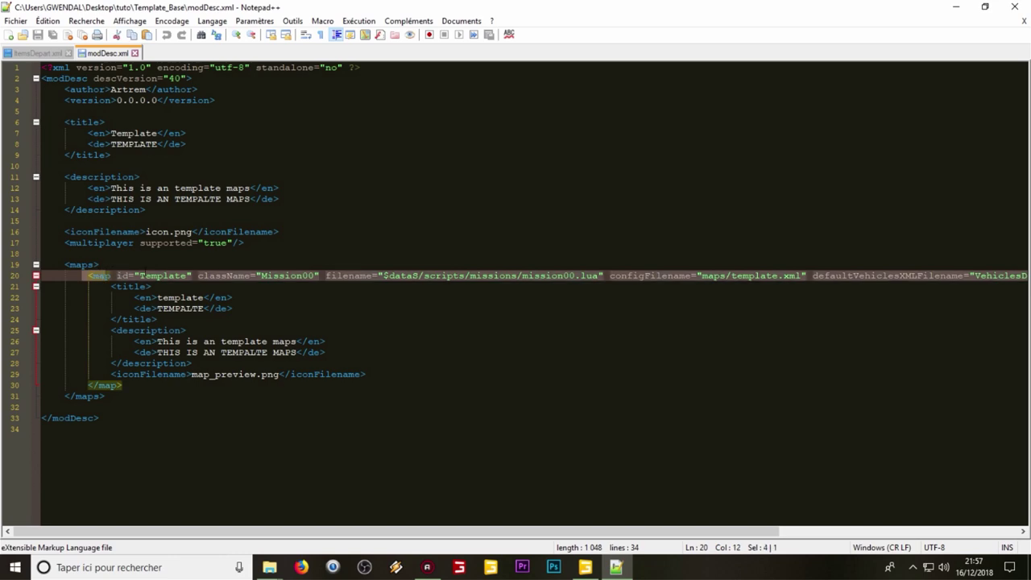
left_click(122, 275)
left_click_drag(66, 276, 1023, 275)
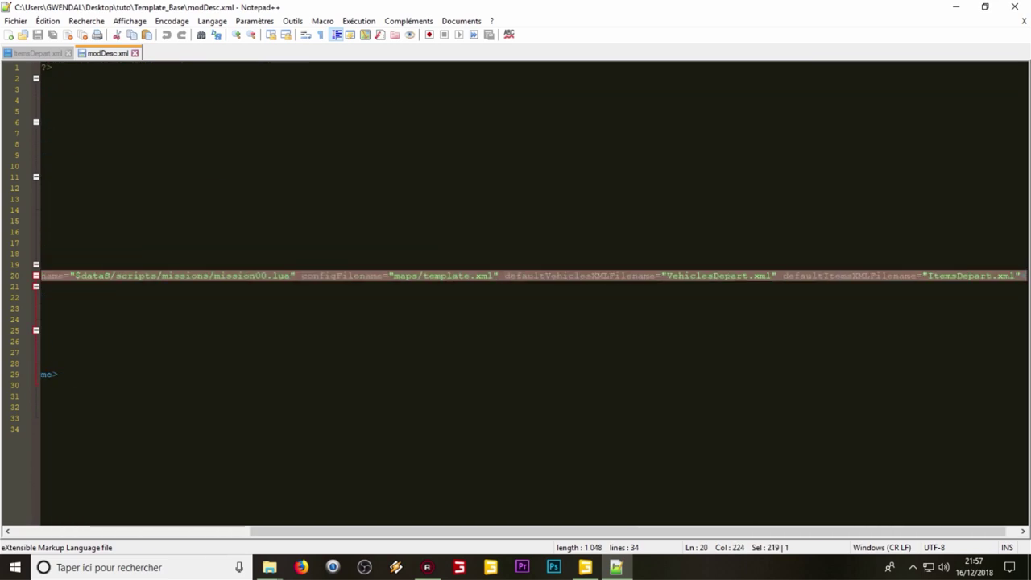
left_click(822, 275)
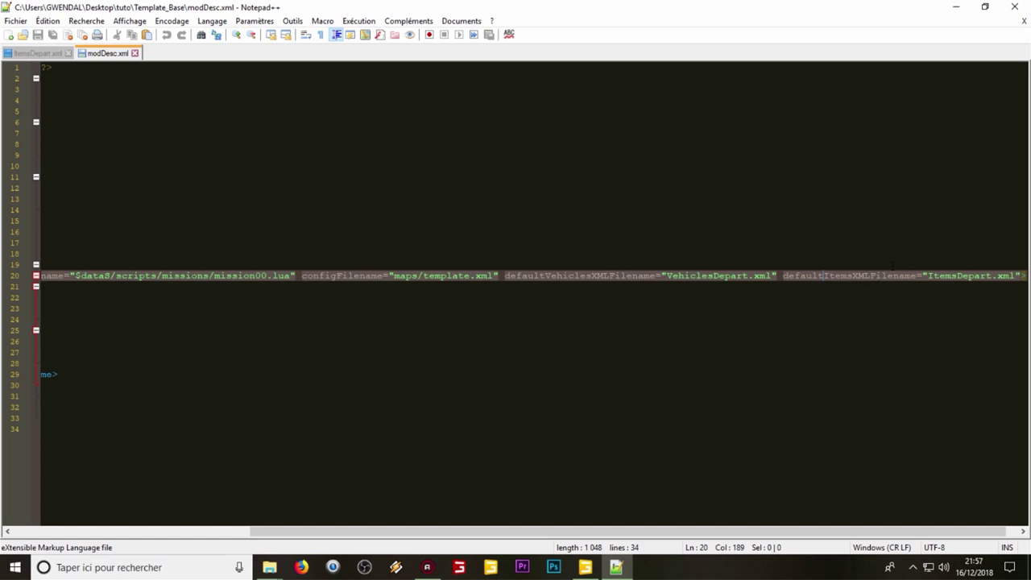
Try the folder prefix XML/ before ItemsDepart.xml in defaultItemsXMLFilename, remove it and close the editor without saving modDesc.xml
left_click_drag(928, 276, 1010, 275)
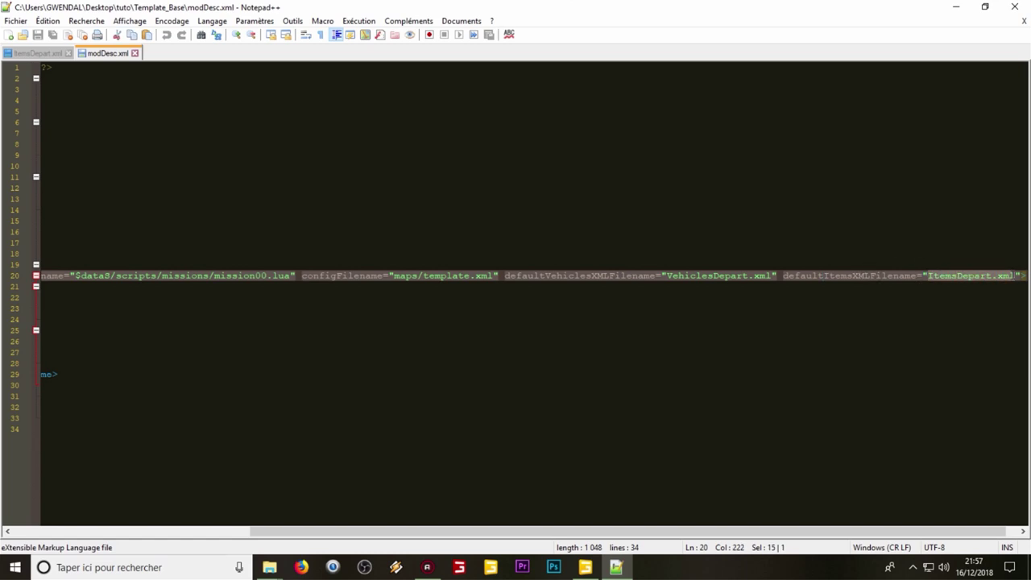
left_click(927, 275)
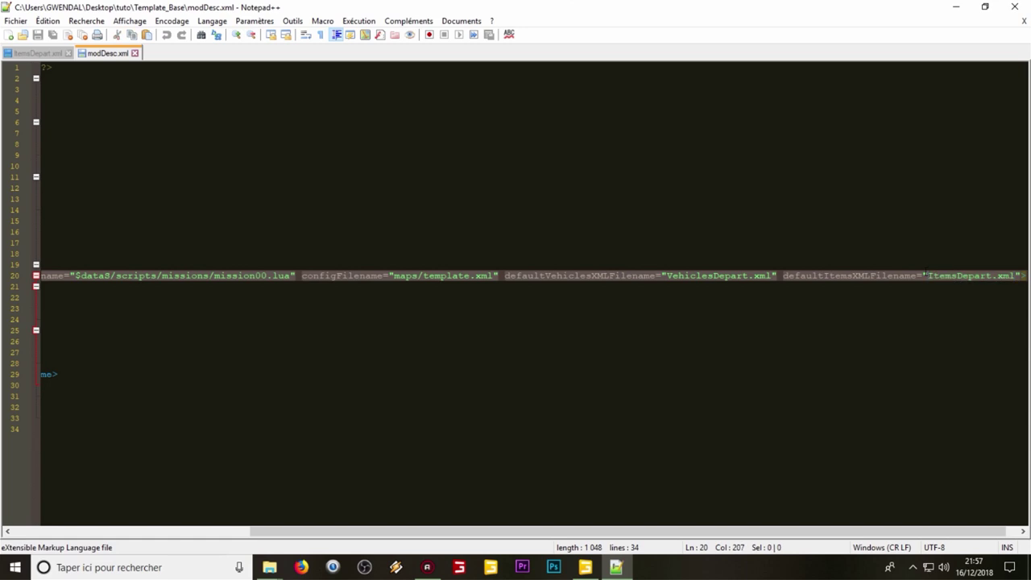
type("XML/")
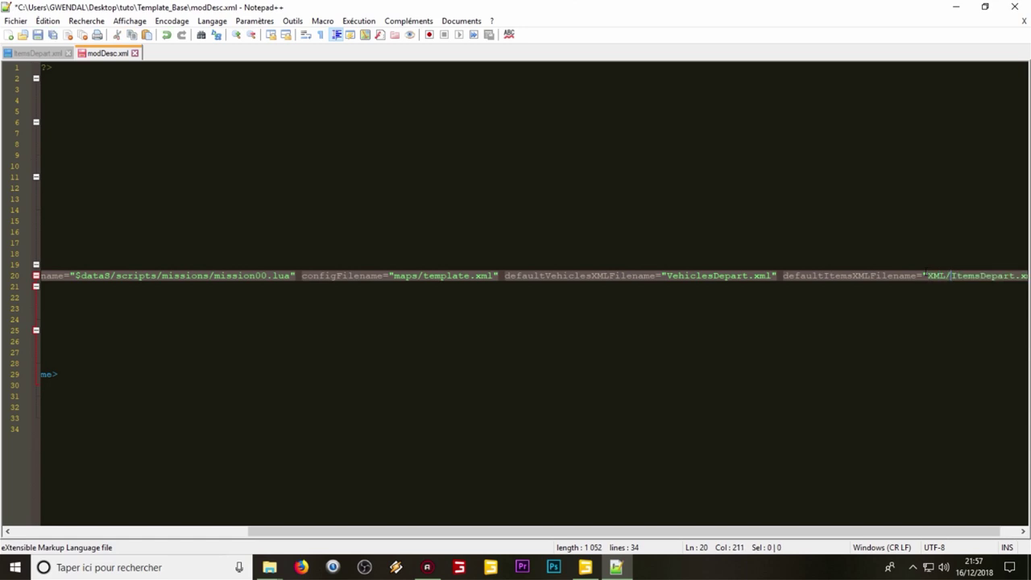
left_click_drag(950, 276, 1016, 275)
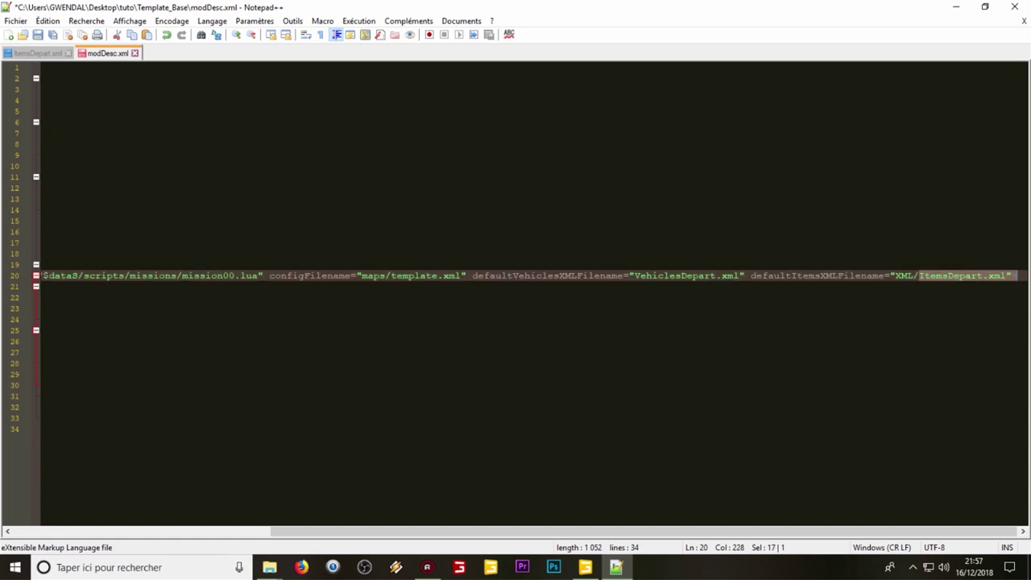
left_click(920, 275)
key("BackSpace")
key("BackSpace")
key("BackSpace")
key("BackSpace")
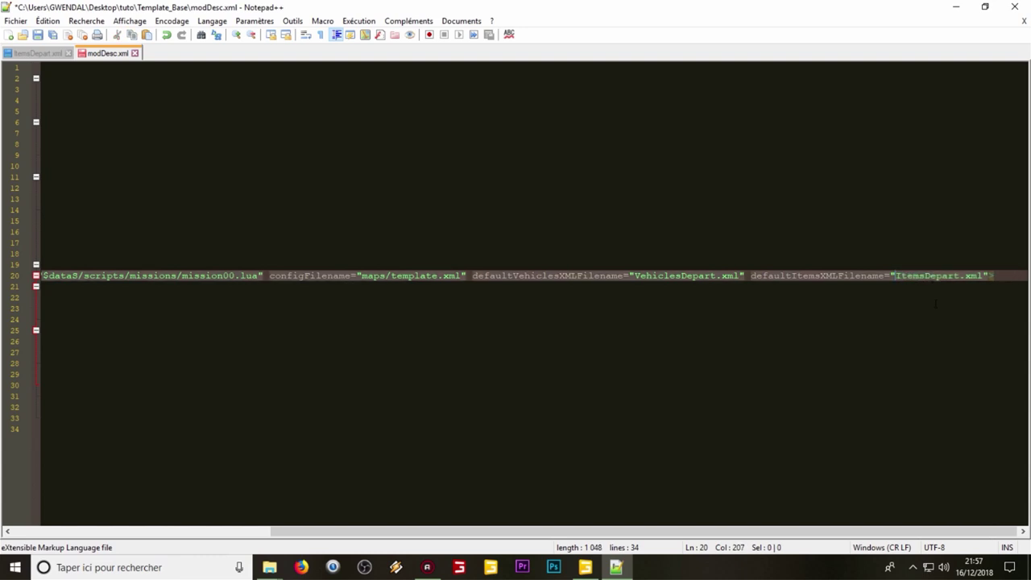
left_click(935, 304)
left_click(972, 275)
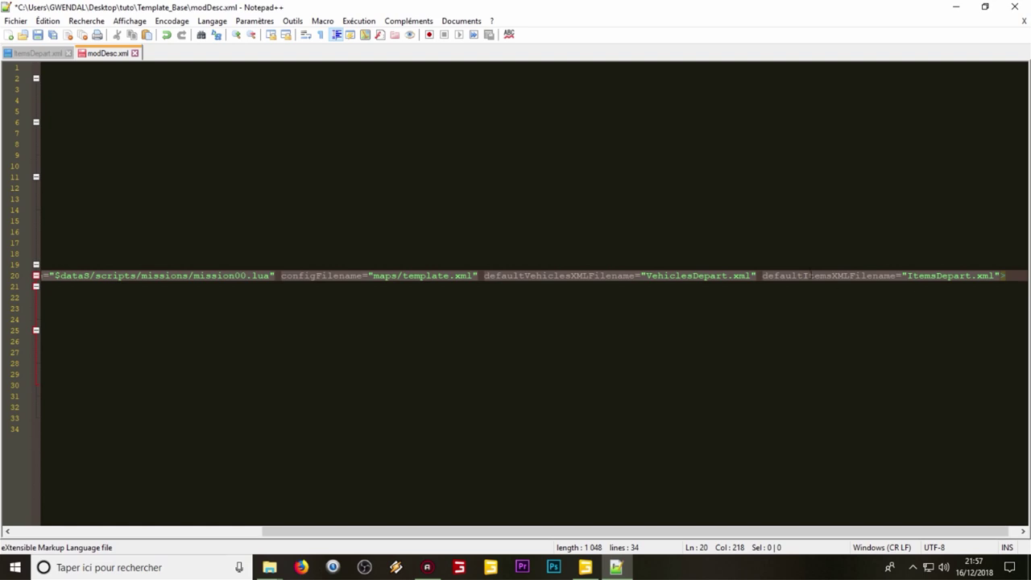
left_click(1014, 6)
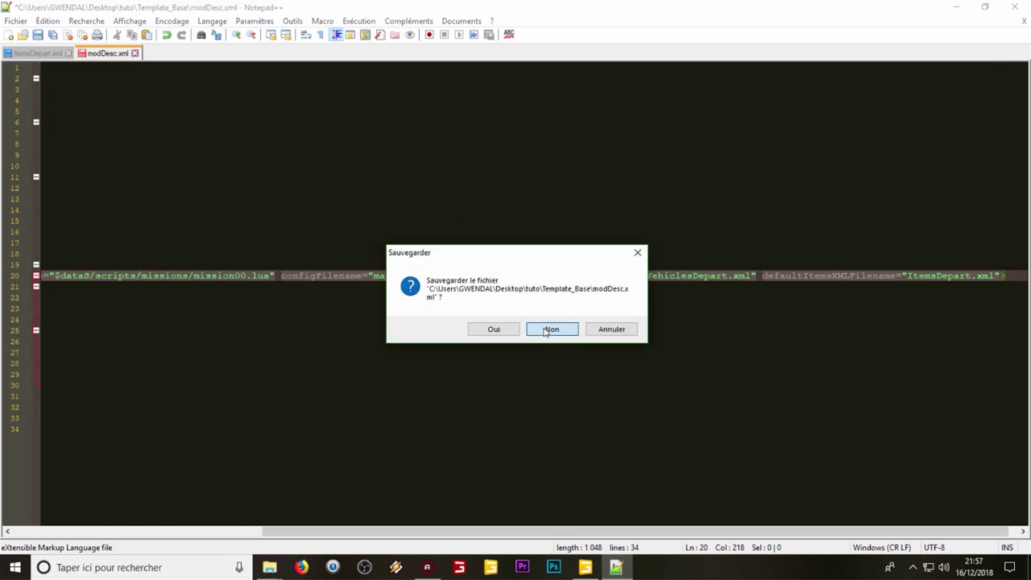
left_click(550, 329)
Open ItemsDepart.xml from Template_Base and examine the item line with the mapBoundId sellingStationVehicles
left_click(169, 162)
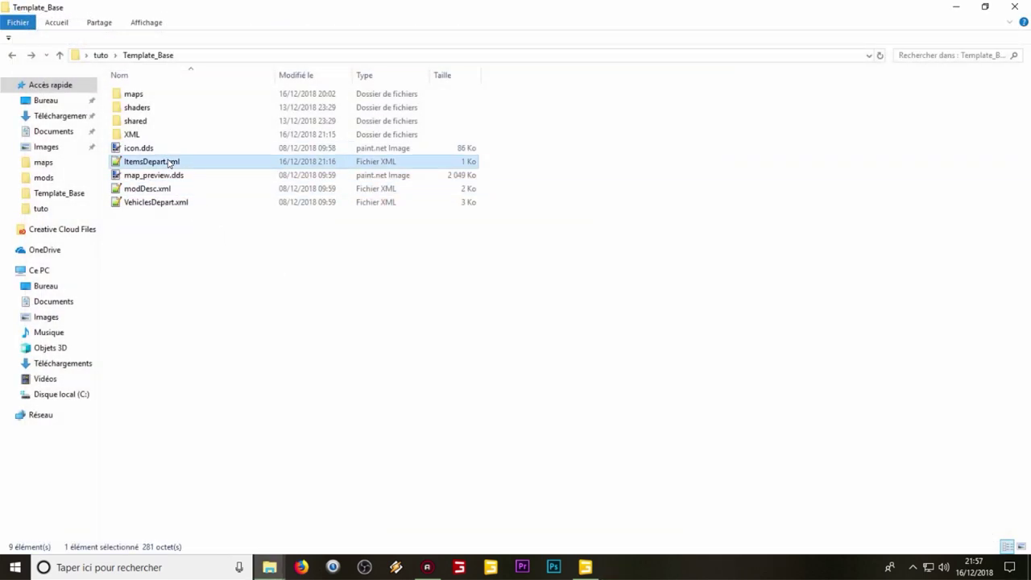
double_click(157, 166)
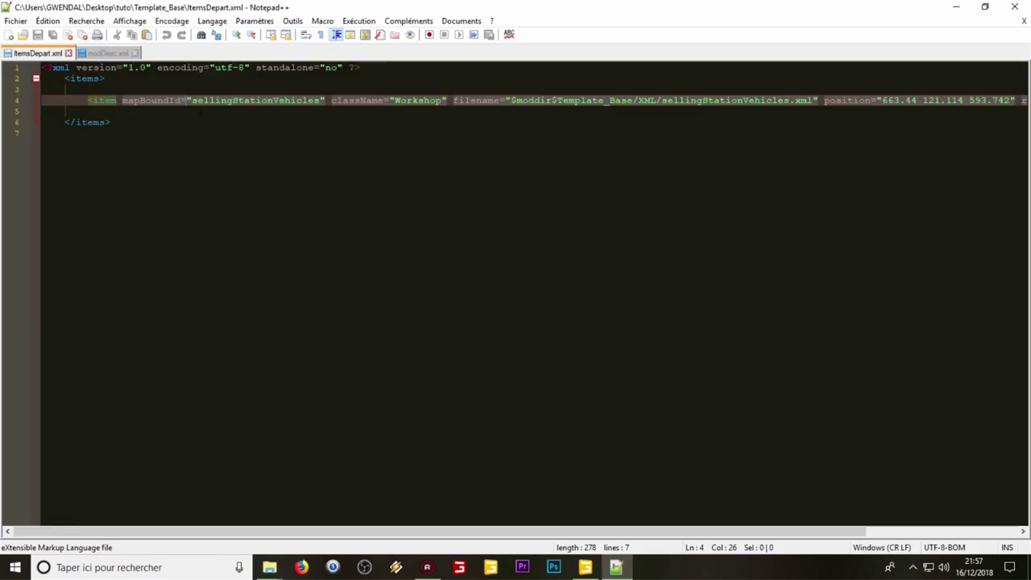
left_click(193, 111)
left_click(113, 100)
left_click_drag(192, 100, 319, 100)
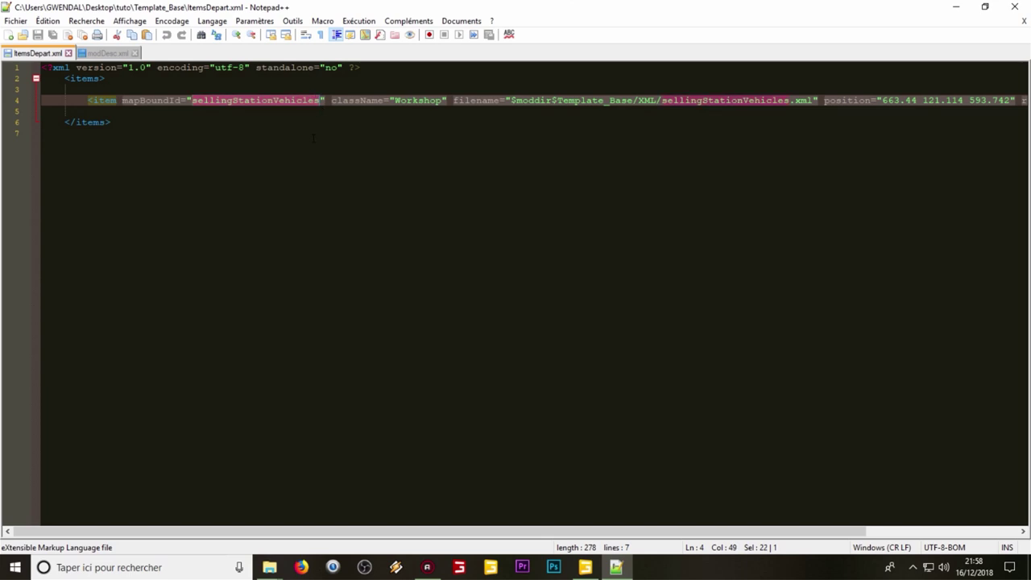
left_click(313, 138)
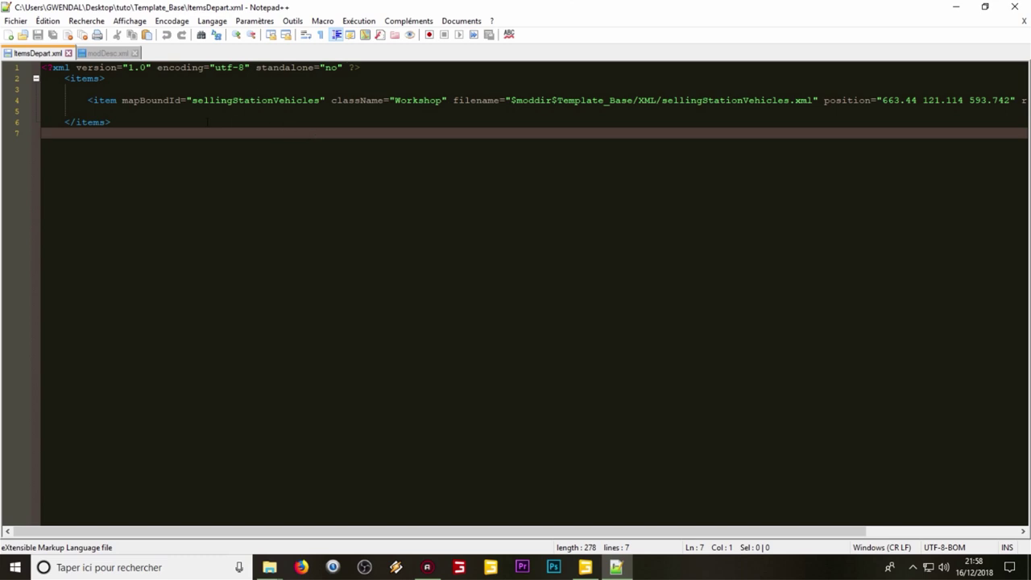
left_click(204, 112)
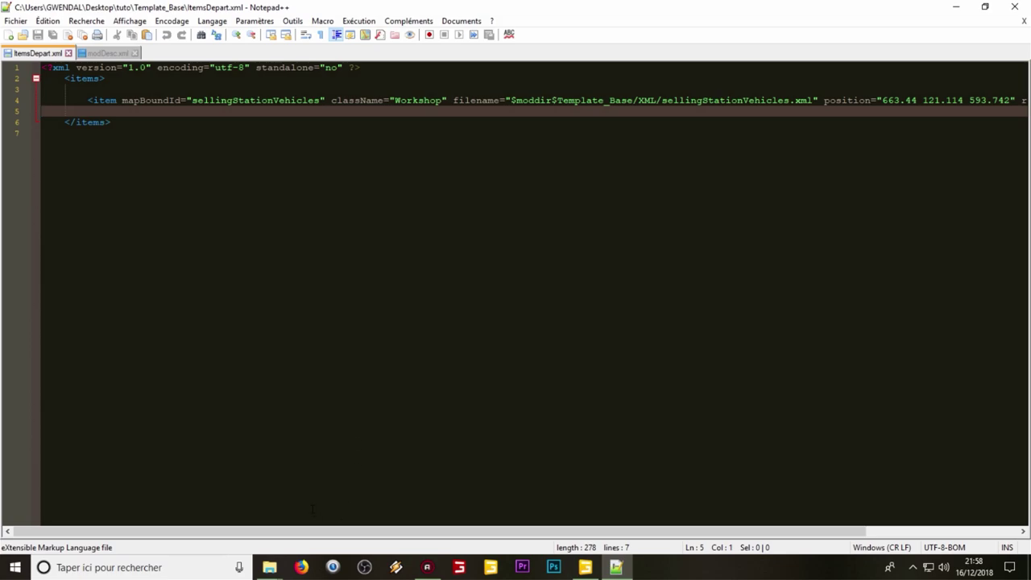
Copy the whole item line from XML.txt in the FS19_Vente_shop folder and close the text file
mouse_move(269, 567)
mouse_move(302, 520)
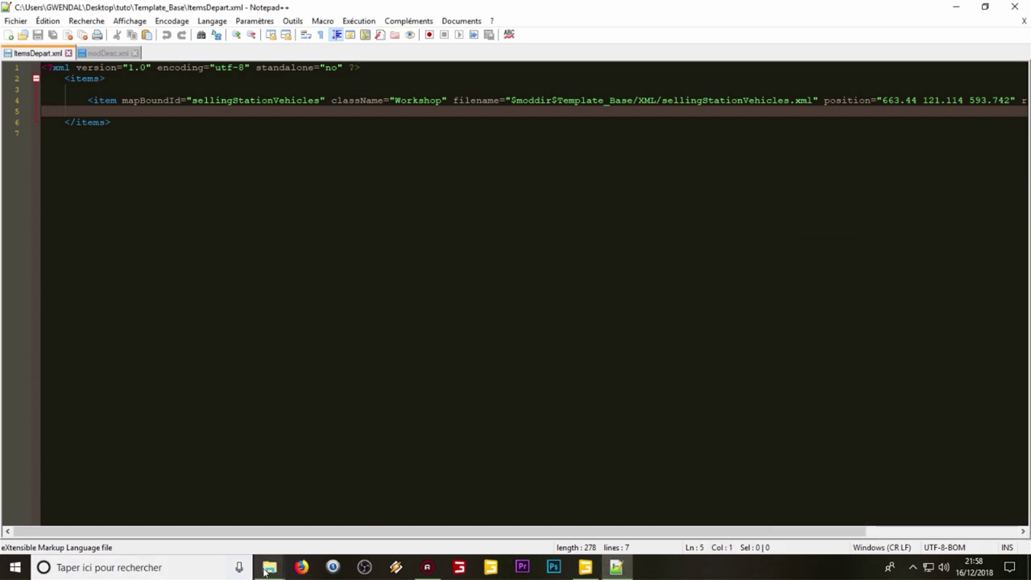
left_click(195, 524)
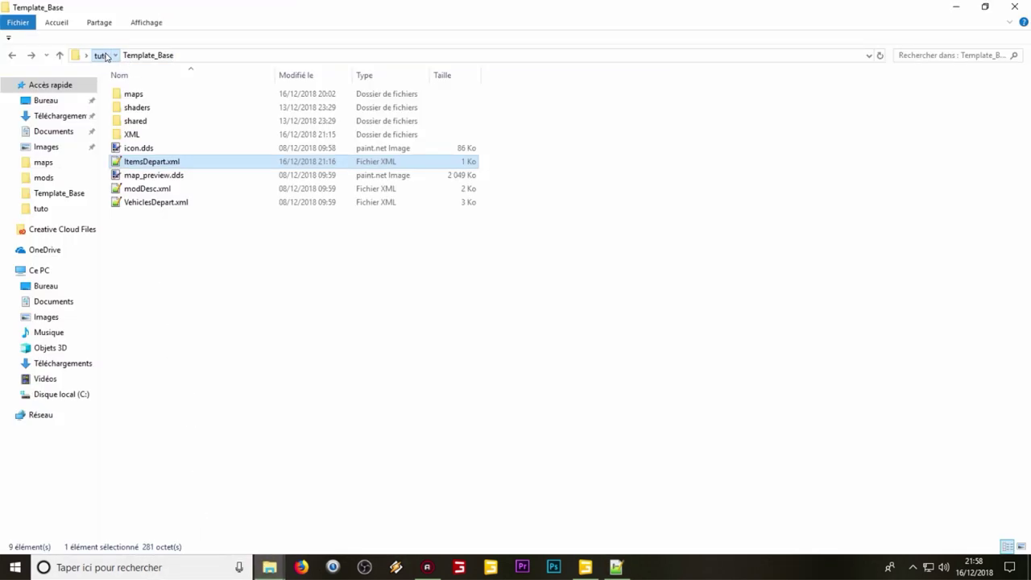
left_click(101, 55)
double_click(147, 95)
left_click(145, 134)
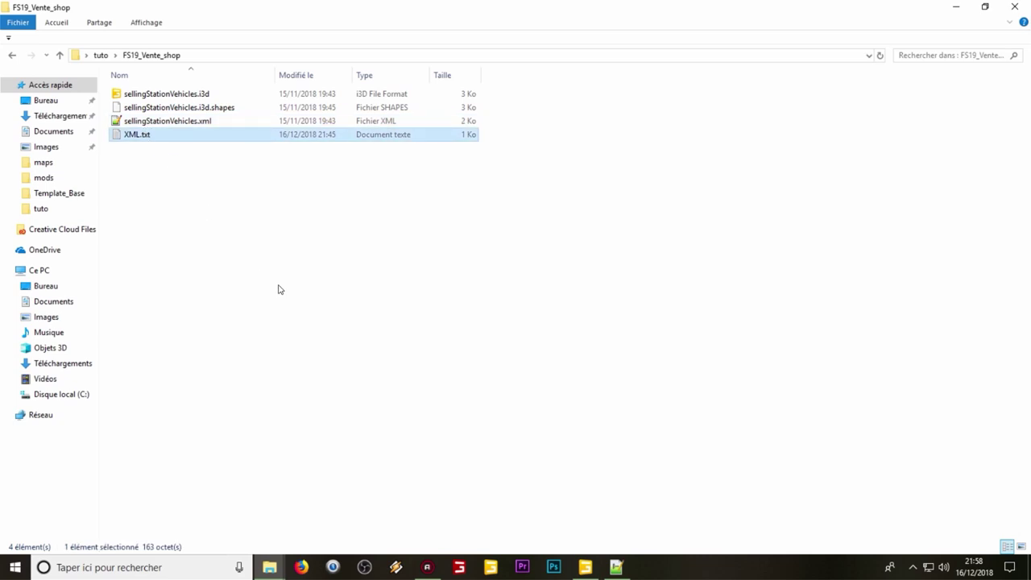
double_click(171, 134)
key("ctrl+a")
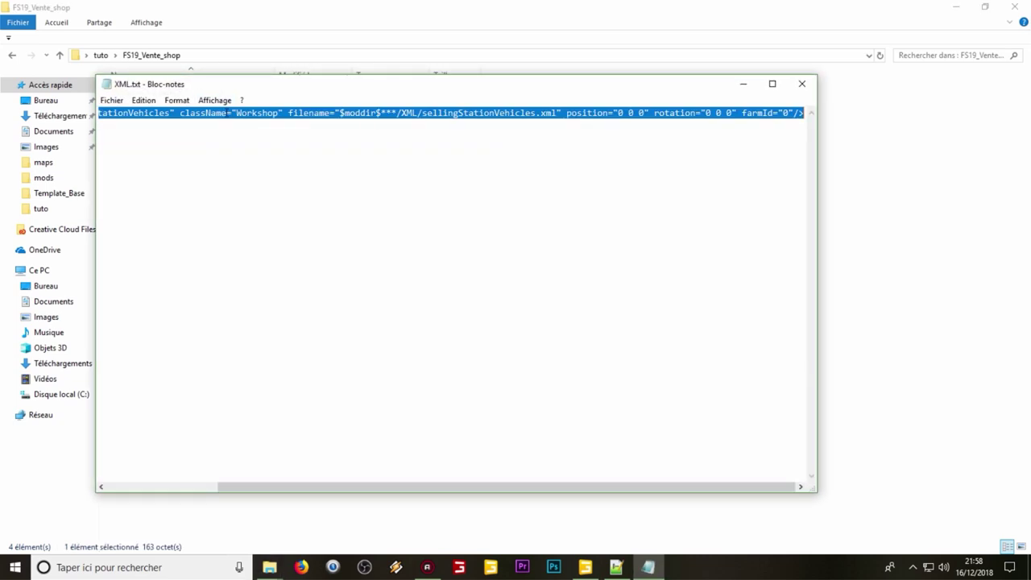
right_click(206, 115)
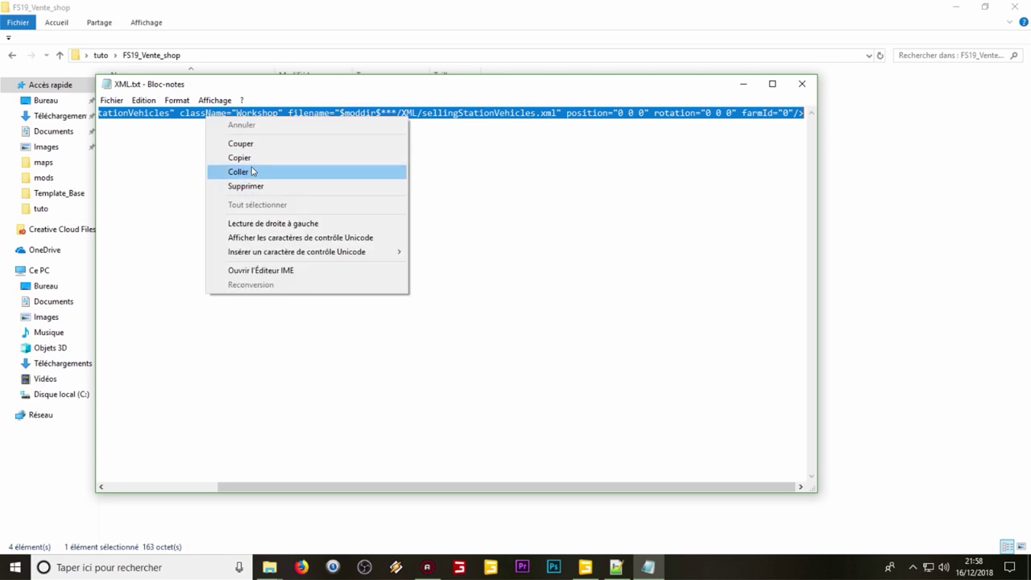
left_click(253, 164)
left_click(802, 84)
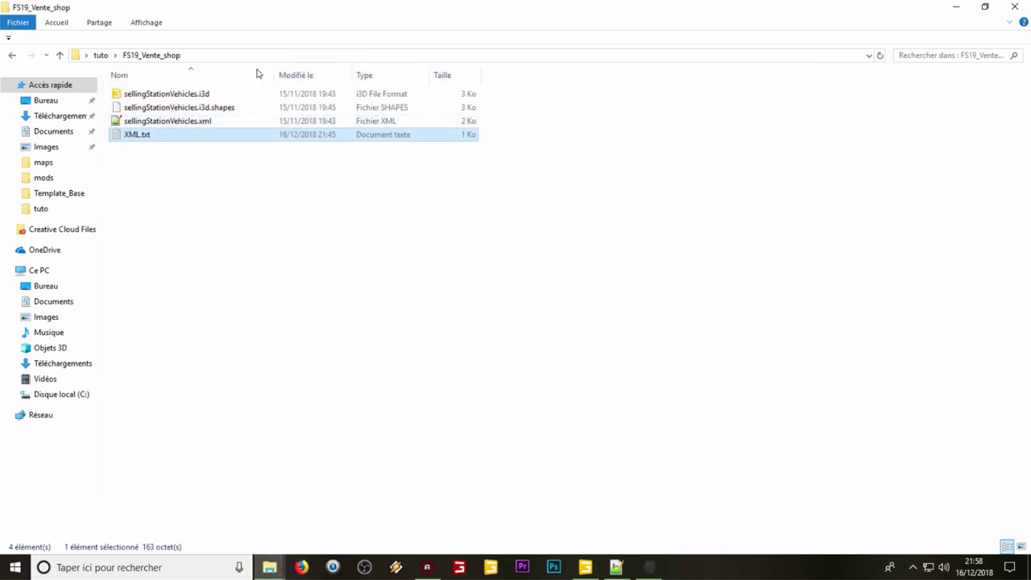
Paste the copied item line, indented by two tabs, on line 5 of ItemsDepart.xml in Notepad++
left_click(616, 567)
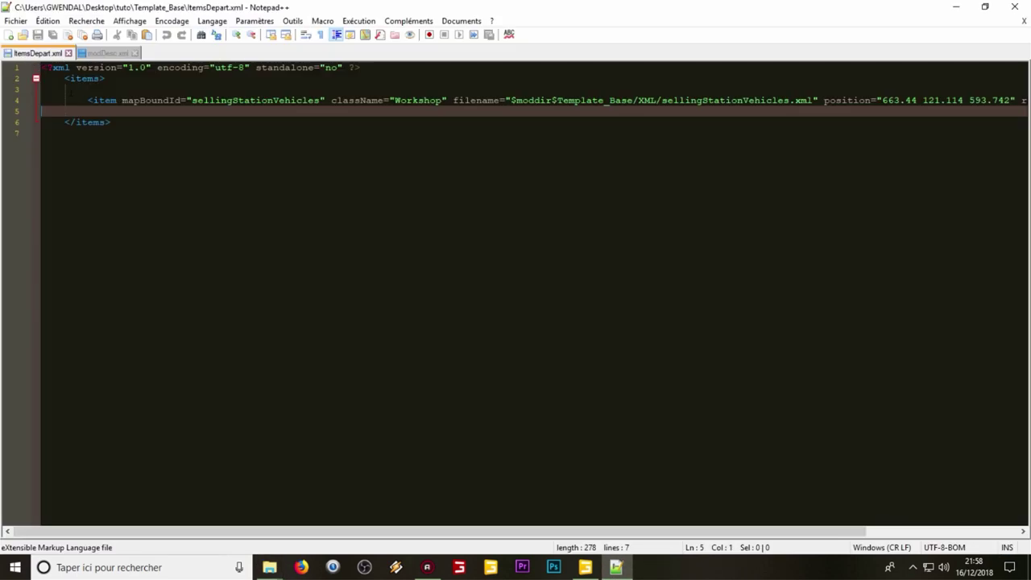
key("Tab")
key("Tab")
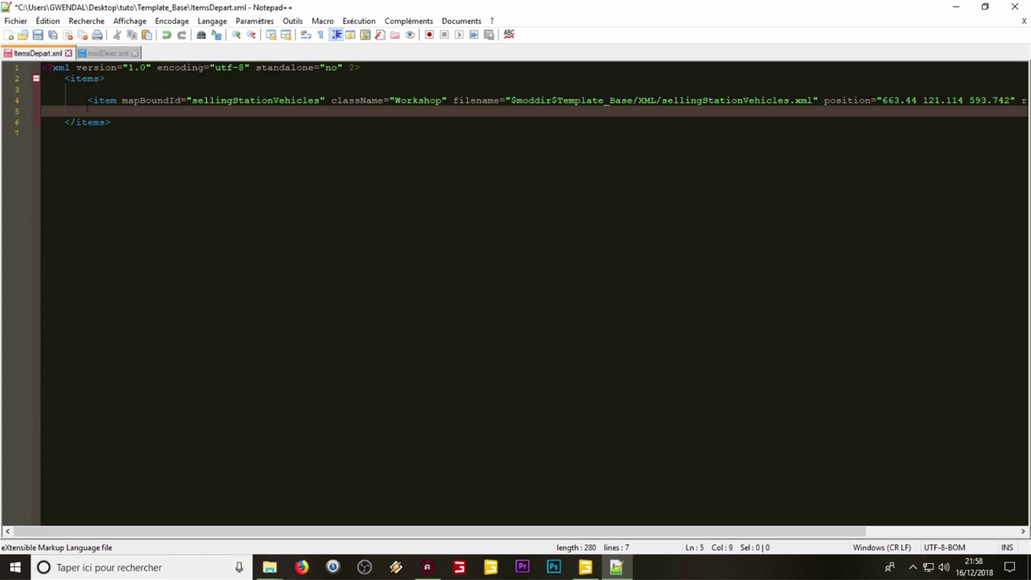
key("ctrl+v")
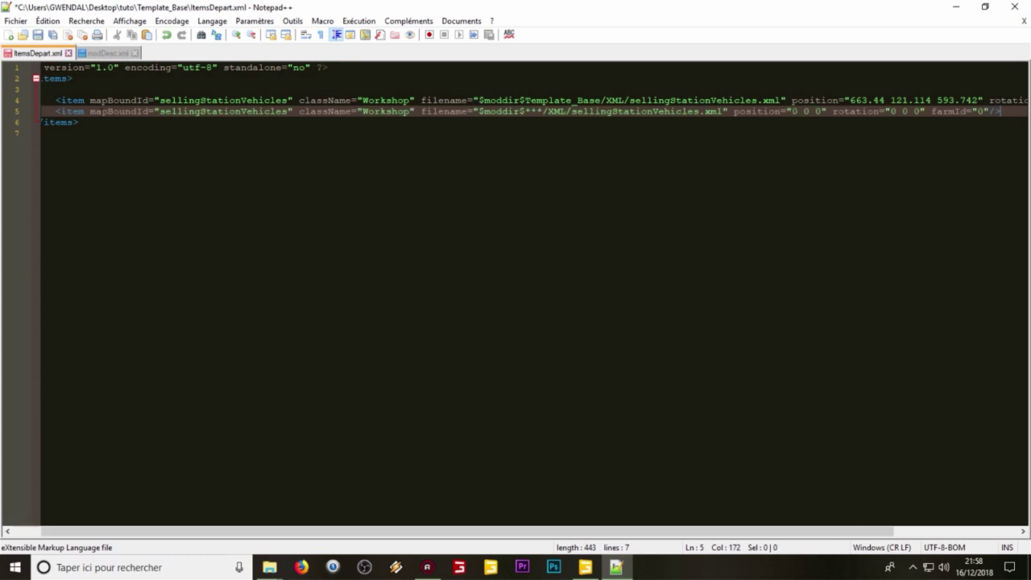
Set the pasted item line apart with four blank lines above it and two blank lines before the closing items tag
key("Home")
key("Return")
key("Return")
key("Return")
key("Return")
left_click(78, 166)
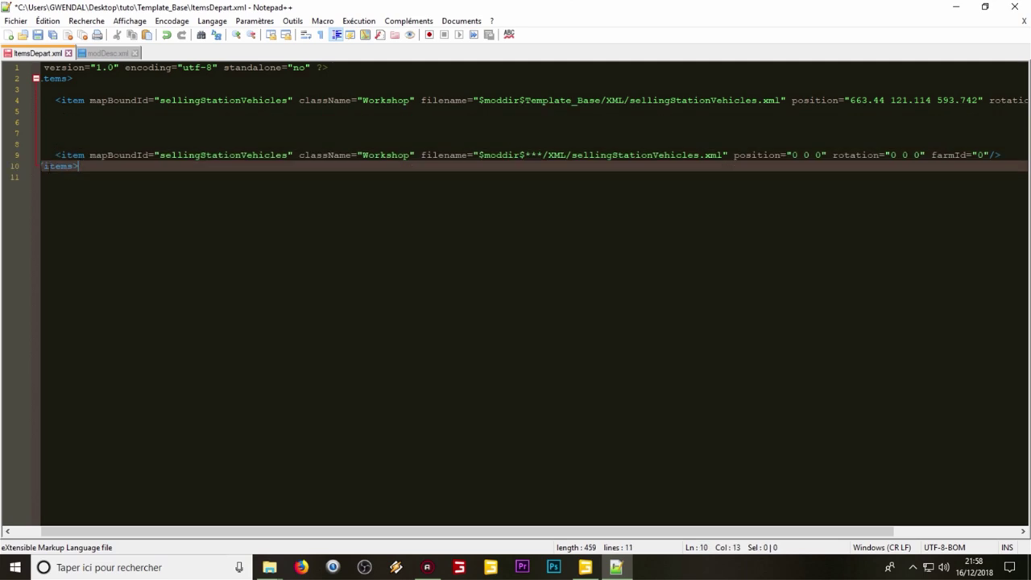
left_click_drag(55, 165, 57, 169)
key("Return")
key("Return")
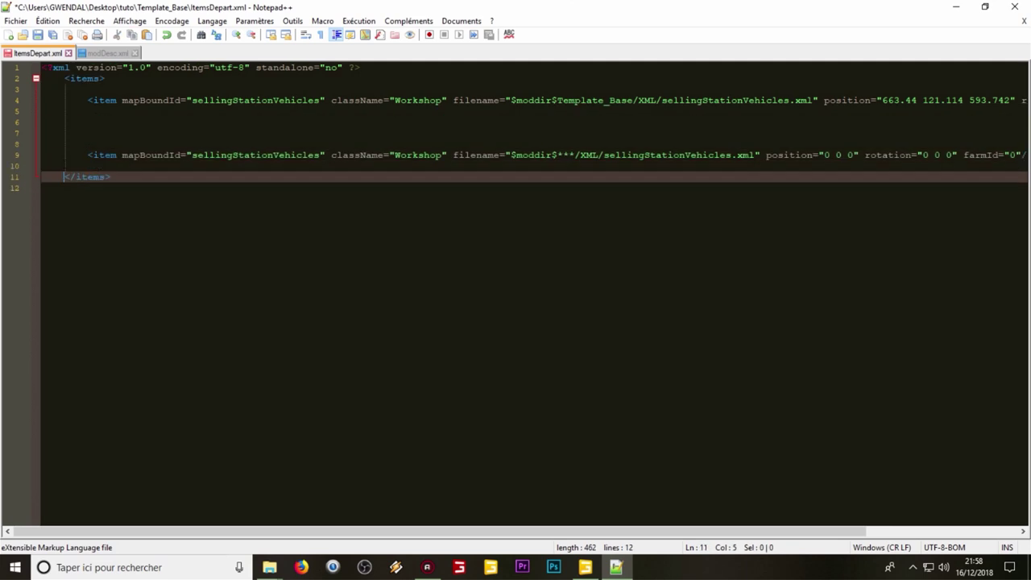
Replace the *** placeholder in the pasted item's filename with Template_Base, copied from the item on line 4
left_click(237, 154)
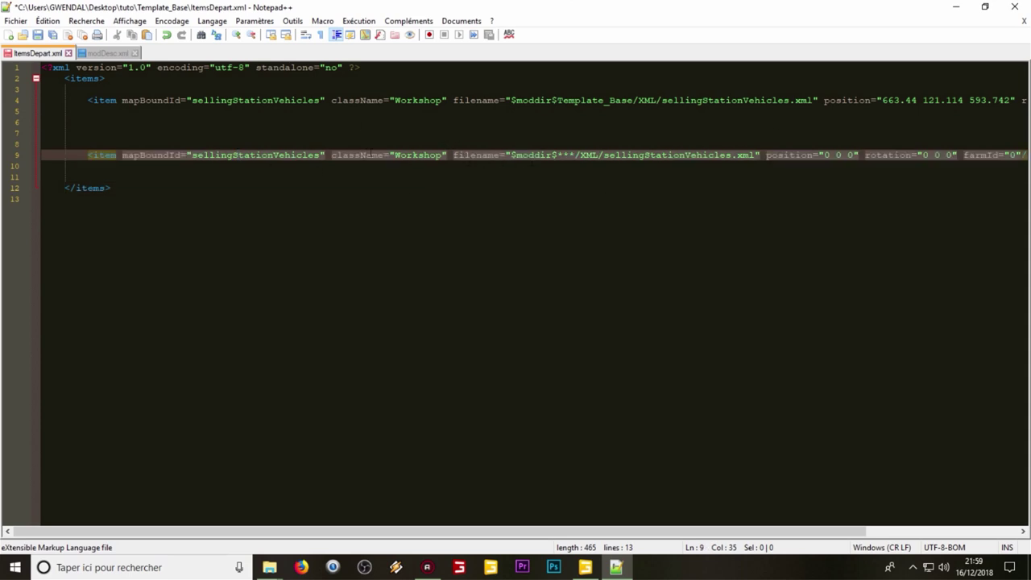
left_click(558, 155)
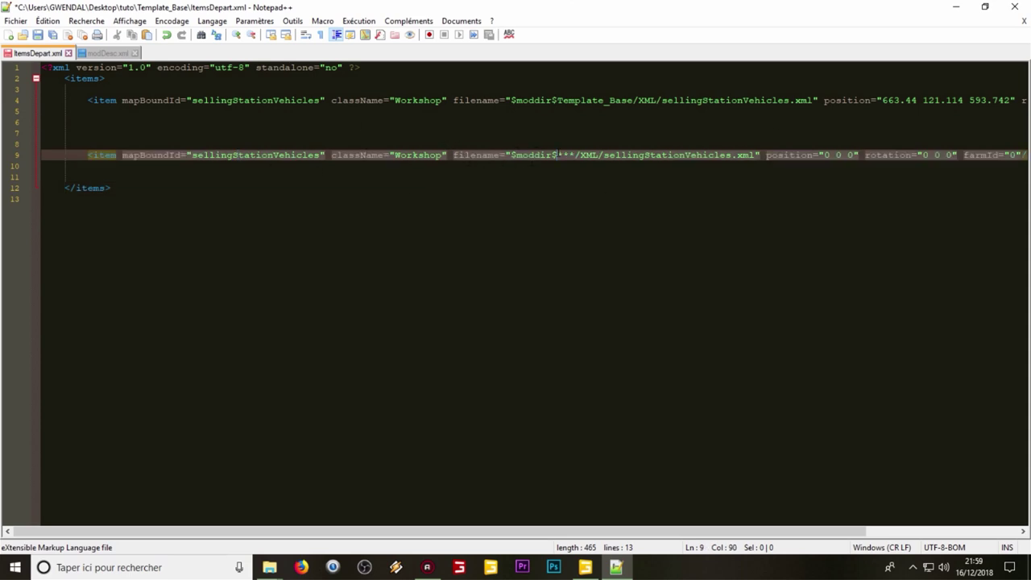
left_click(266, 135)
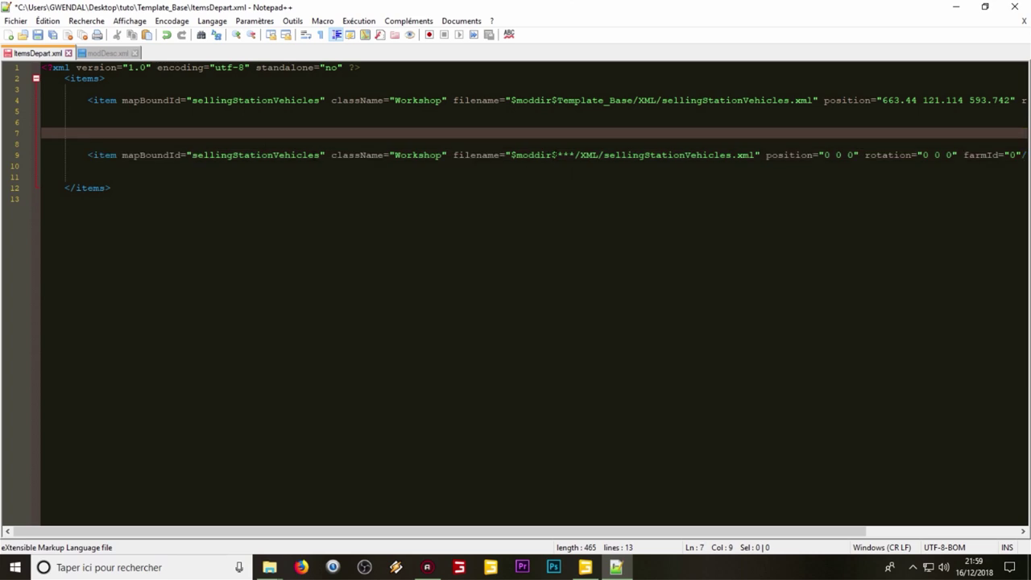
left_click_drag(558, 154, 574, 155)
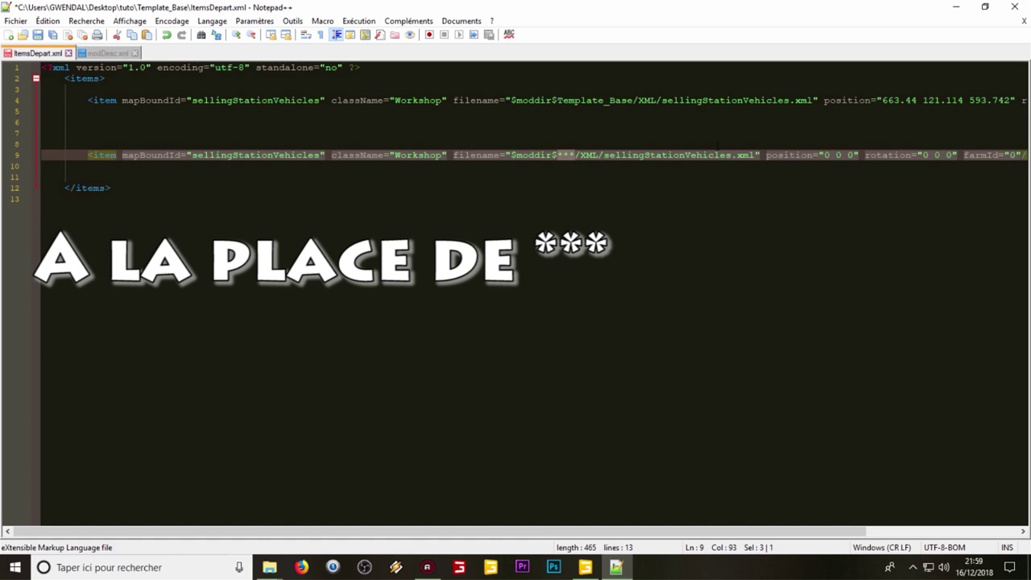
left_click_drag(557, 100, 632, 102)
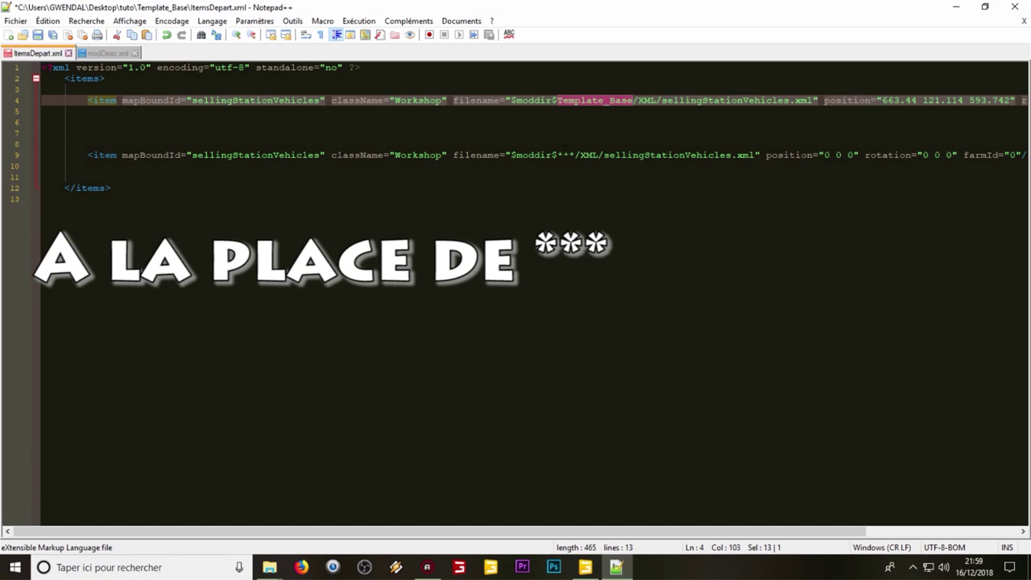
left_click_drag(556, 154, 575, 154)
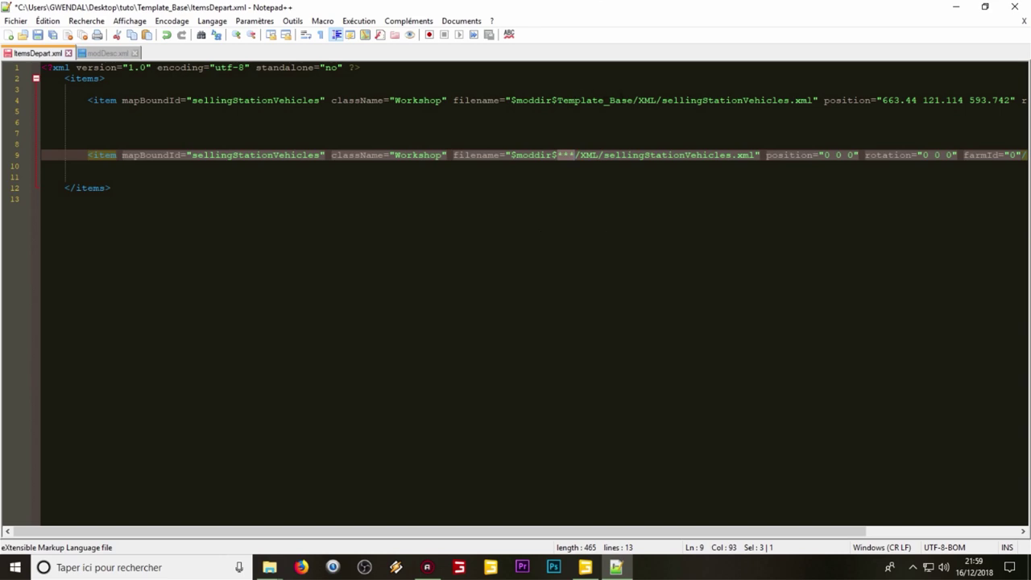
left_click_drag(557, 100, 633, 100)
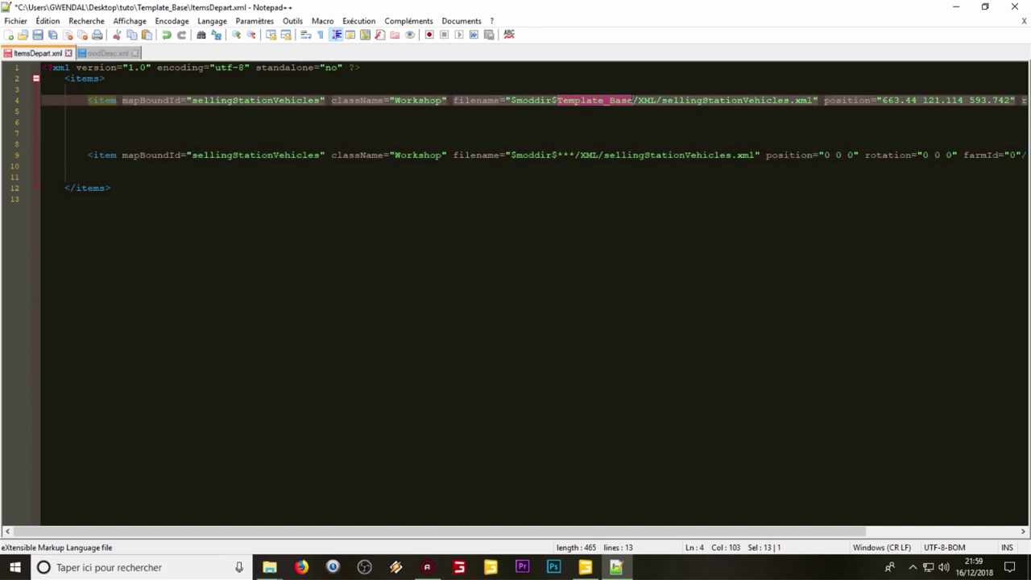
key("ctrl+c")
left_click_drag(556, 155, 580, 155)
key("ctrl+v")
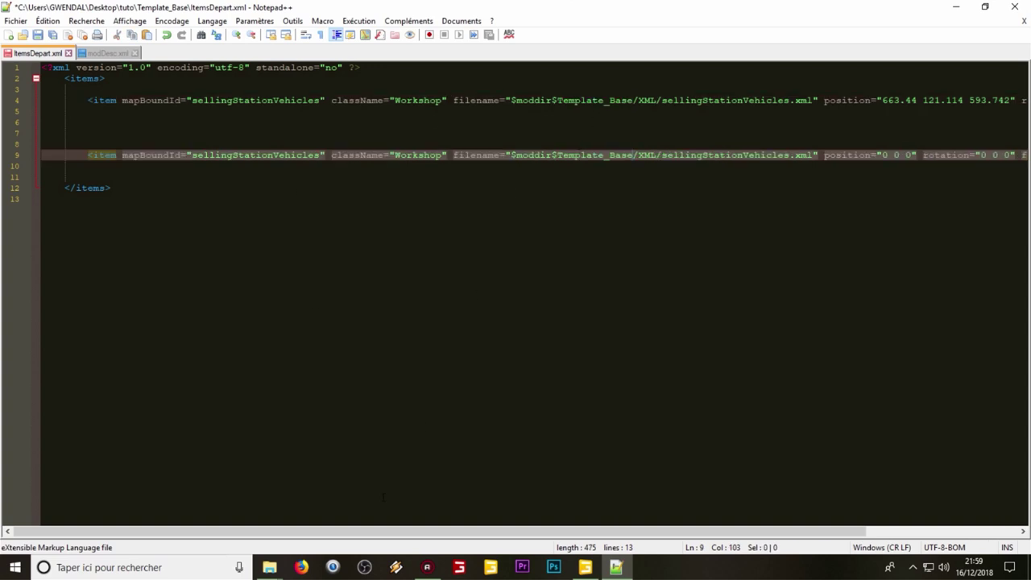
Check the Template_Base folder's name inside the tuto folder and return to ItemsDepart.xml
mouse_move(269, 567)
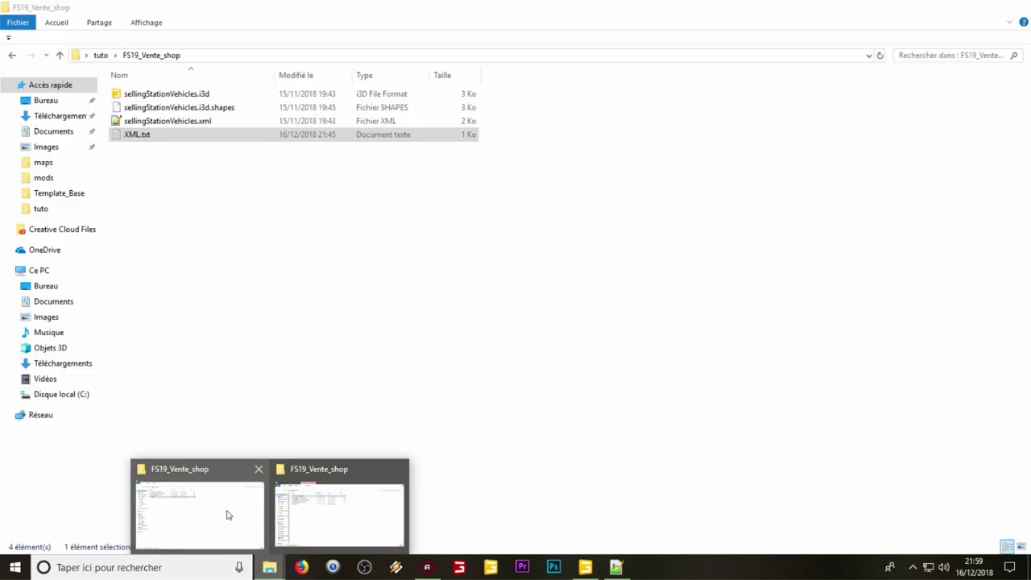
left_click(227, 514)
left_click(12, 55)
left_click(158, 109)
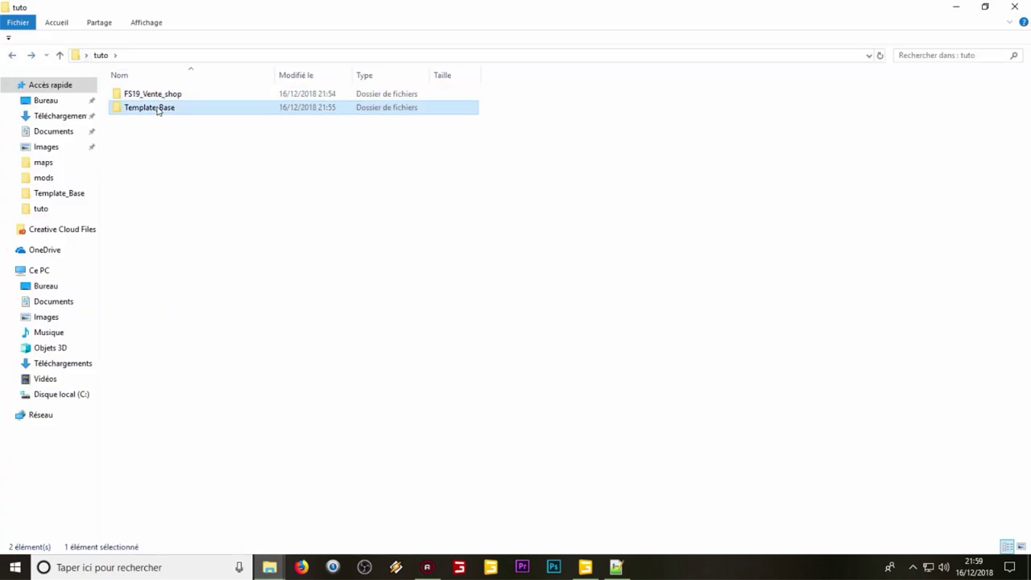
left_click(617, 567)
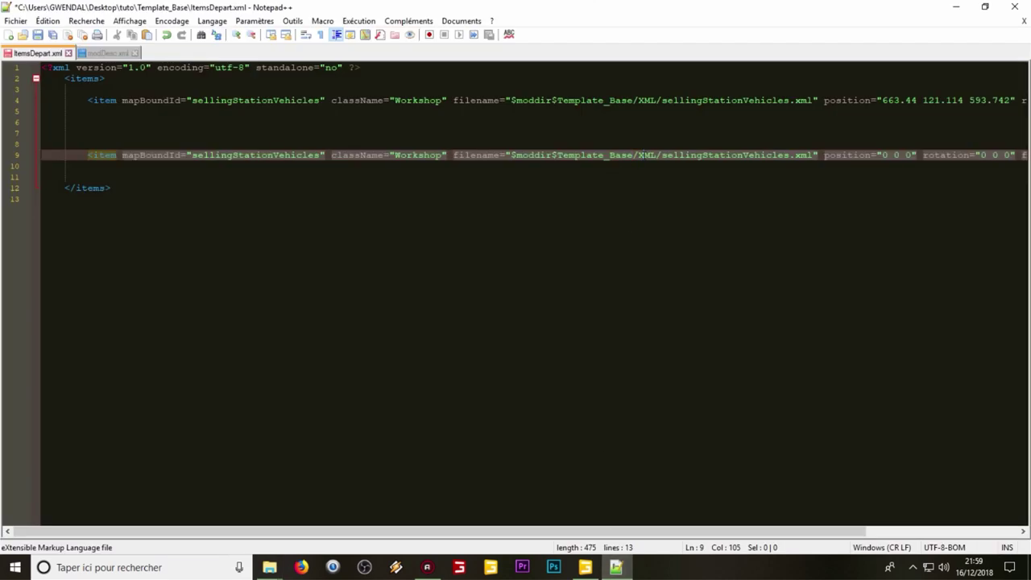
Compare the new item's position and rotation attributes with vehicleSellingPoint's Translate fields in GIANTS Editor, placing the editor window beside the XML file
left_click(910, 155)
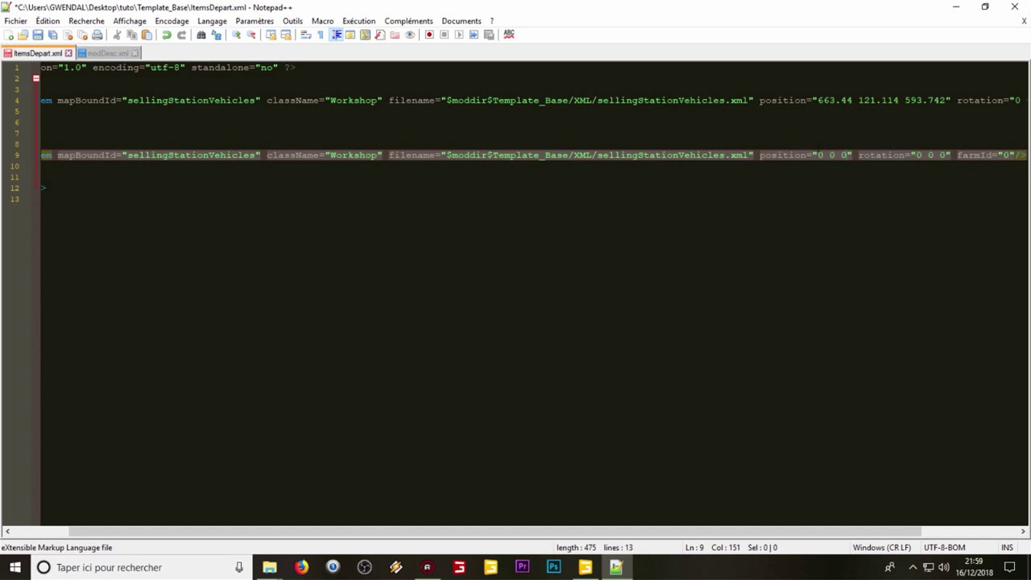
left_click(820, 154)
left_click(925, 155)
left_click(596, 573)
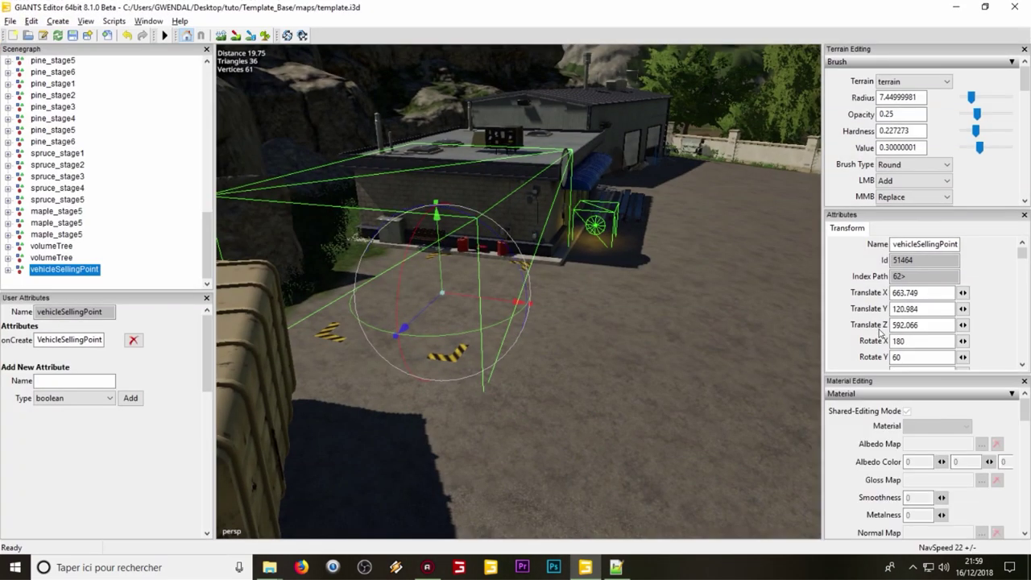
left_click(931, 293)
key("Tab")
key("Tab")
left_click_drag(748, 6, 407, 63)
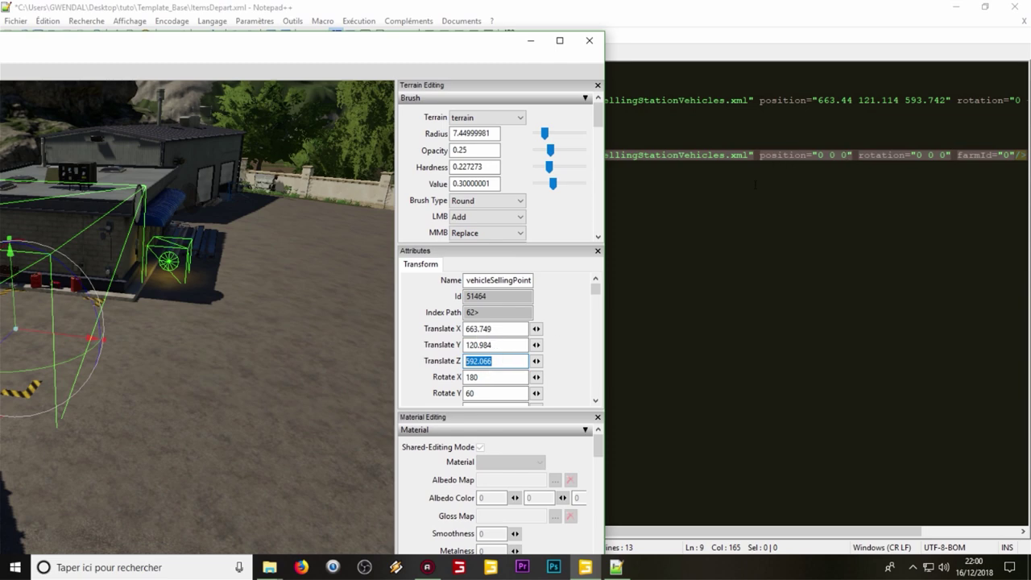
Copy vehicleSellingPoint's Translate X and set the first position value of the item on line 9 to 663.749
left_click(483, 328)
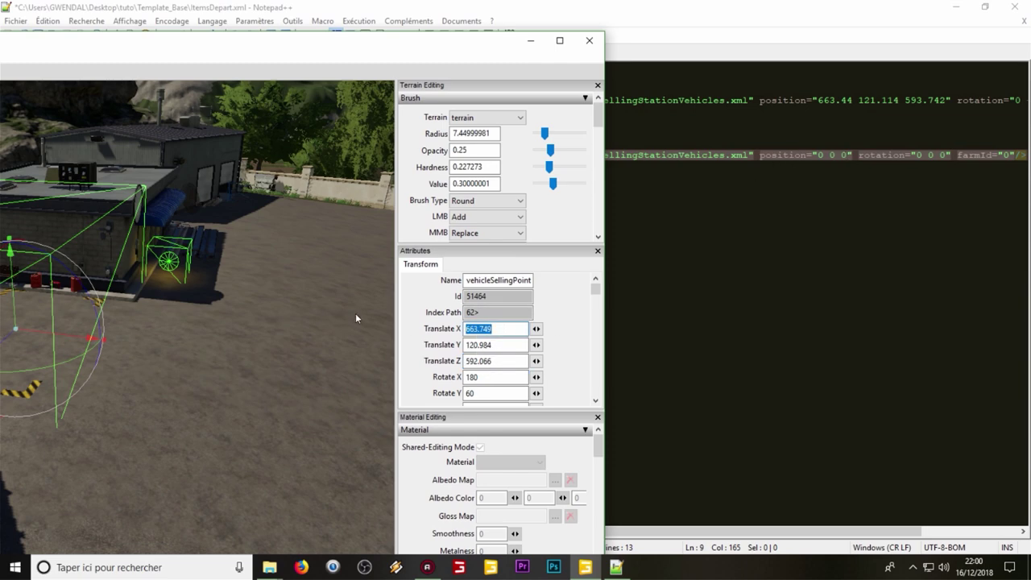
right_click(499, 327)
left_click(534, 370)
left_click(824, 155)
left_click_drag(824, 155, 818, 155)
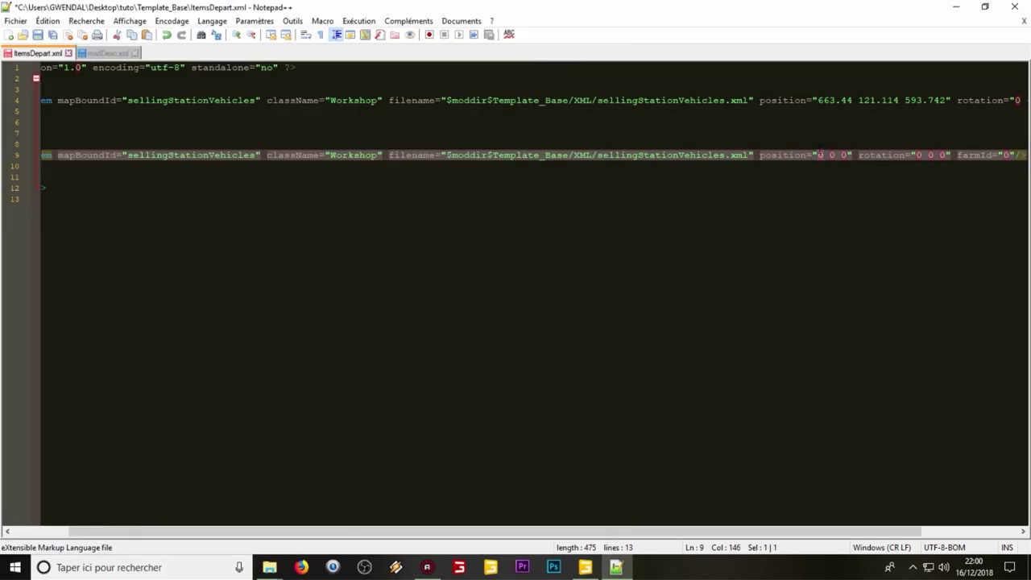
key("shift+Right")
key("Right")
right_click(821, 155)
left_click(858, 189)
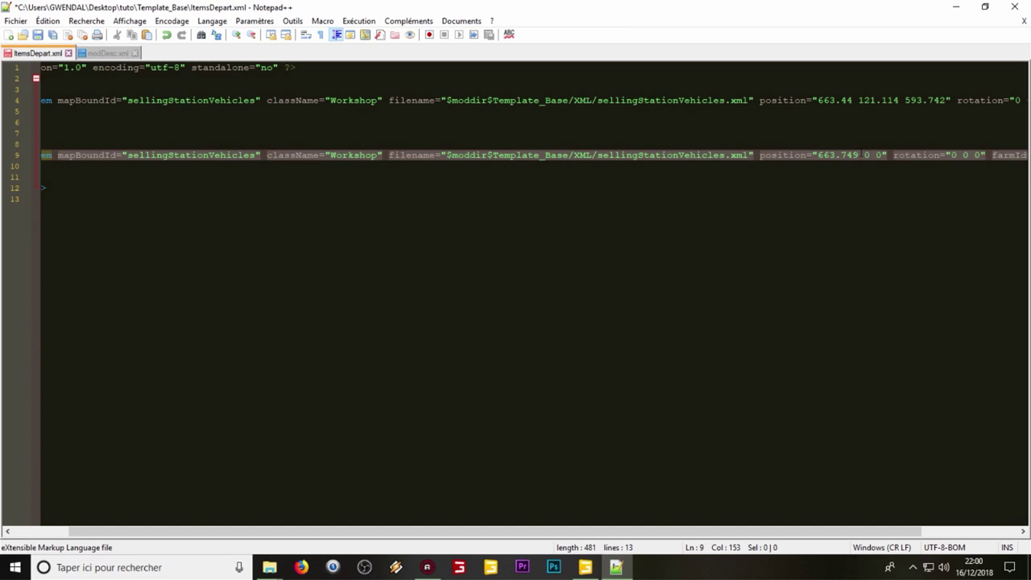
Copy vehicleSellingPoint's Translate Y from GIANTS Editor and set the line 9 item's second position value to 120.984
key("shift+Right")
key("Right")
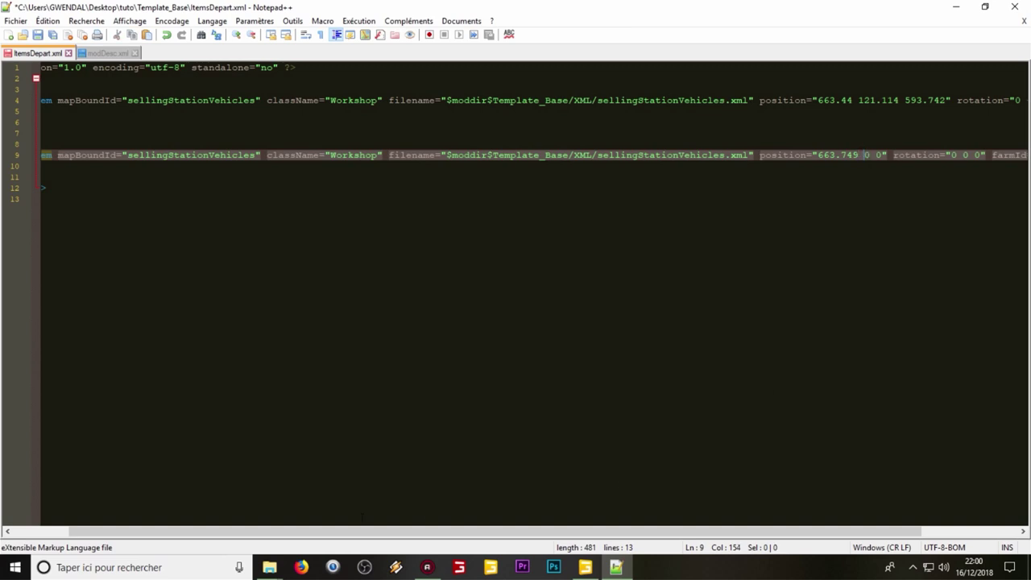
left_click(584, 567)
double_click(503, 345)
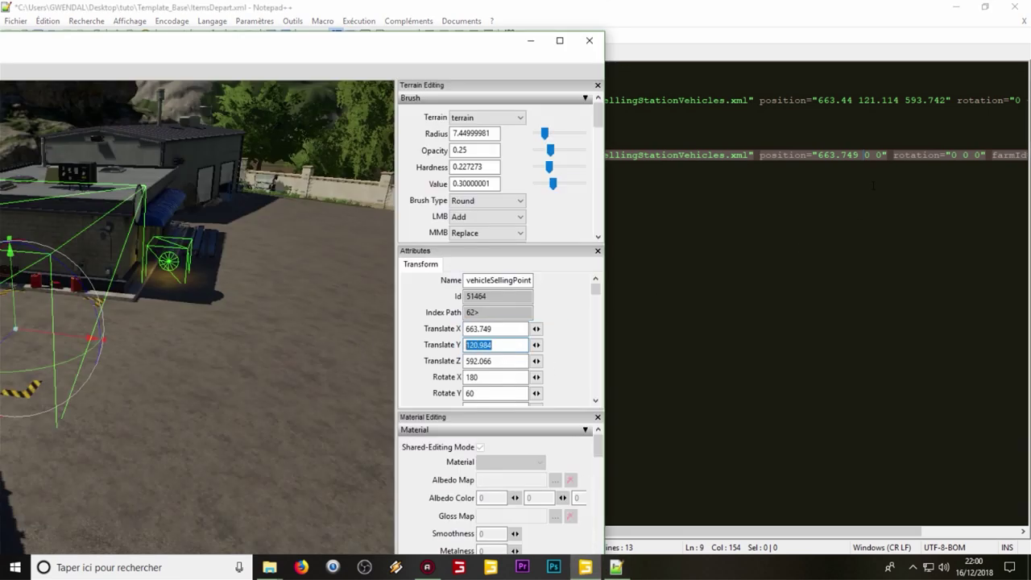
key("ctrl+c")
double_click(868, 155)
key("ctrl+v")
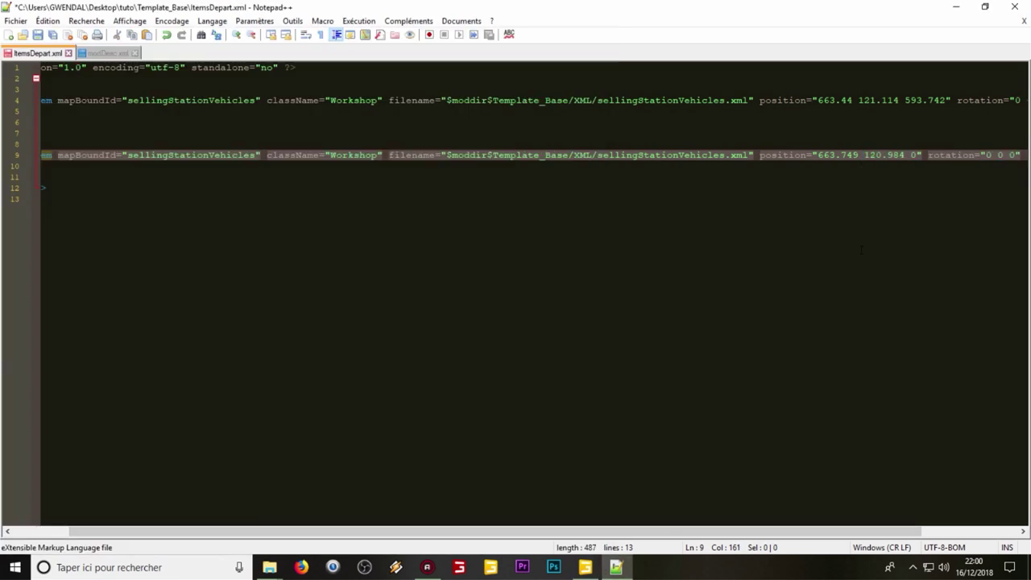
Copy vehicleSellingPoint's Translate Z from GIANTS Editor and set the line 9 item's third position value to 592.066
double_click(915, 155)
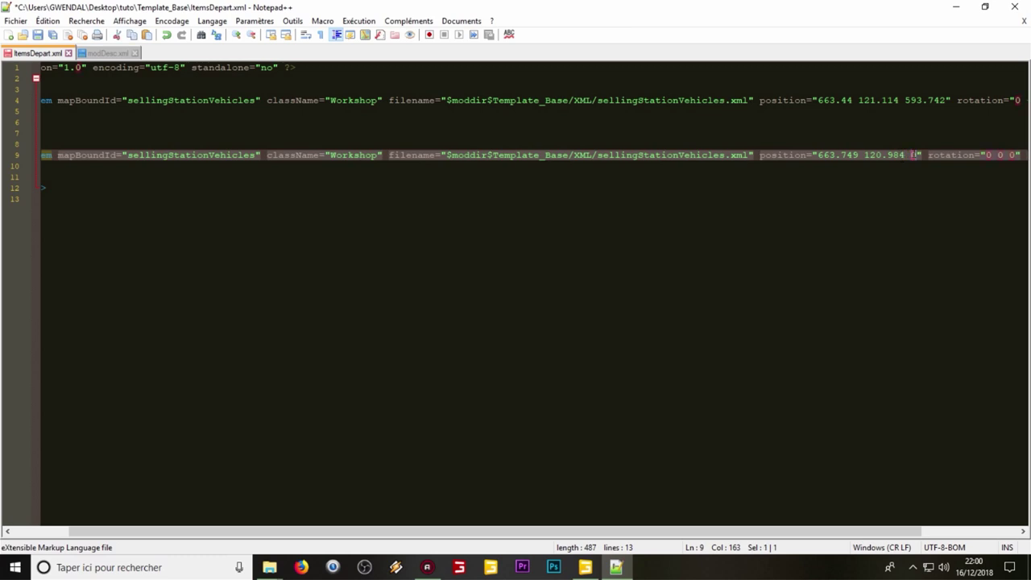
left_click(606, 568)
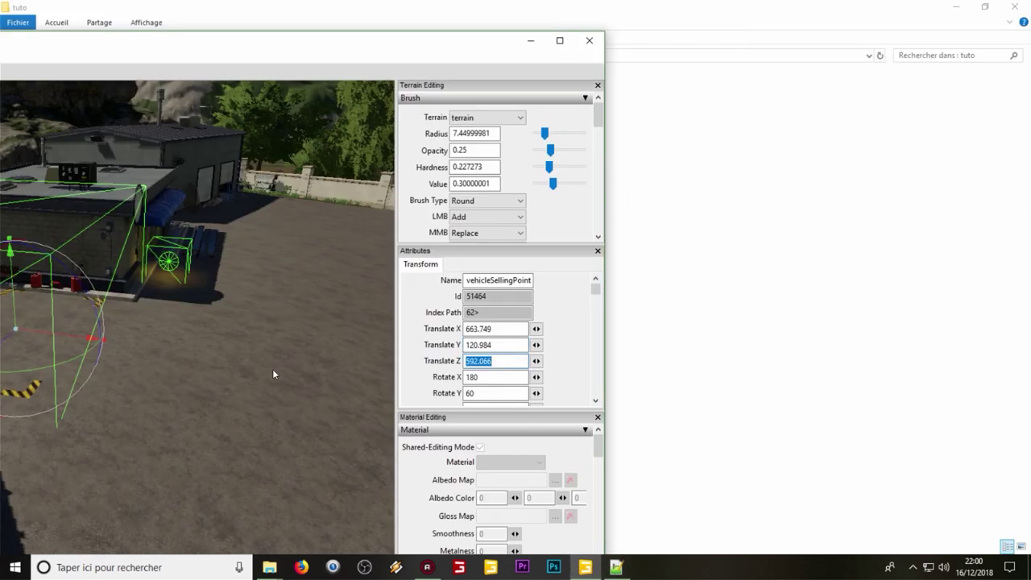
right_click(500, 360)
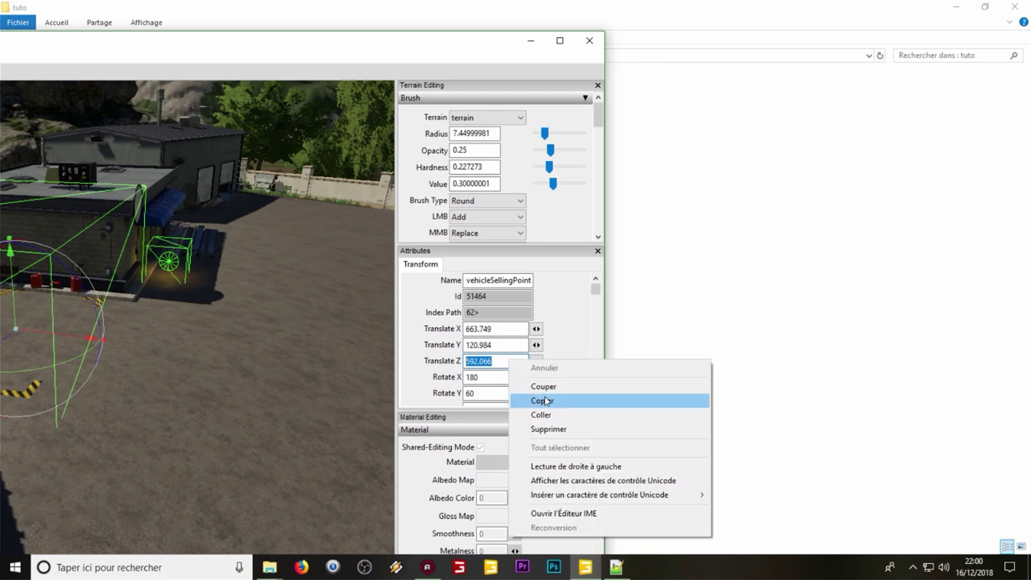
left_click(544, 400)
left_click(616, 567)
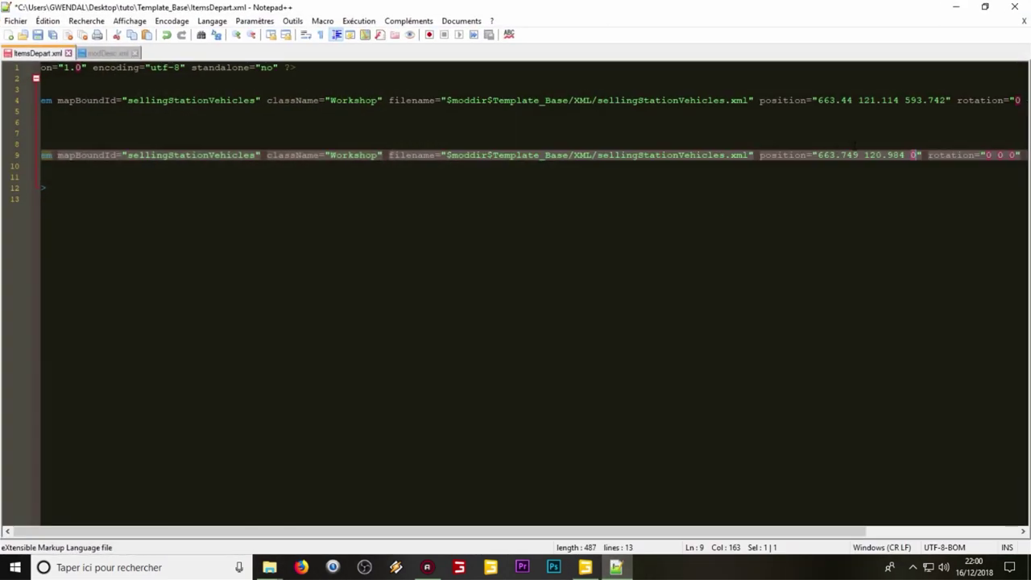
key("ctrl+v")
right_click(952, 160)
left_click(926, 133)
Compare the line 9 item's rotation attribute with vehicleSellingPoint's Rotate X, Y and Z fields in GIANTS Editor
left_click_drag(887, 155, 1006, 155)
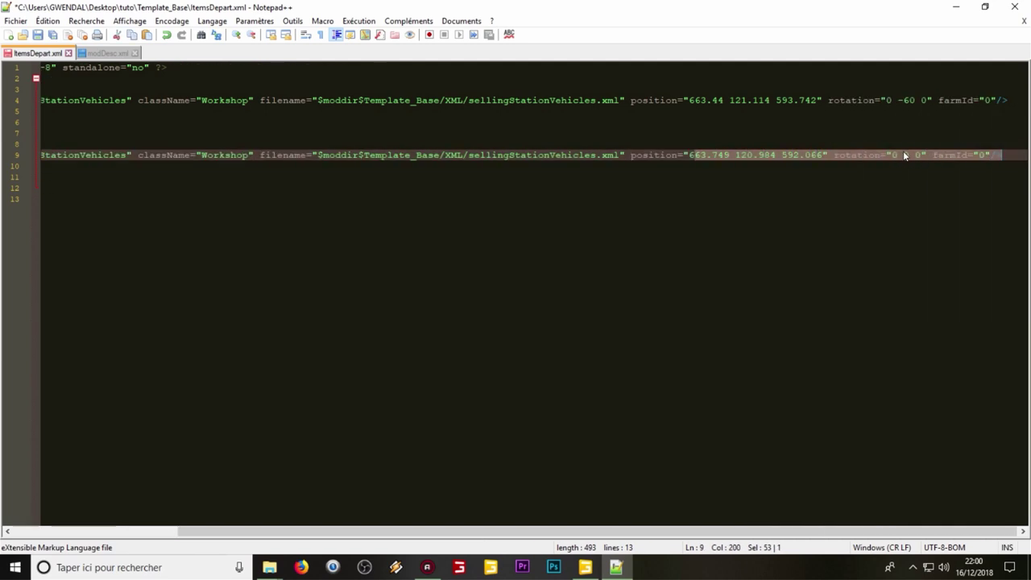
left_click(745, 144)
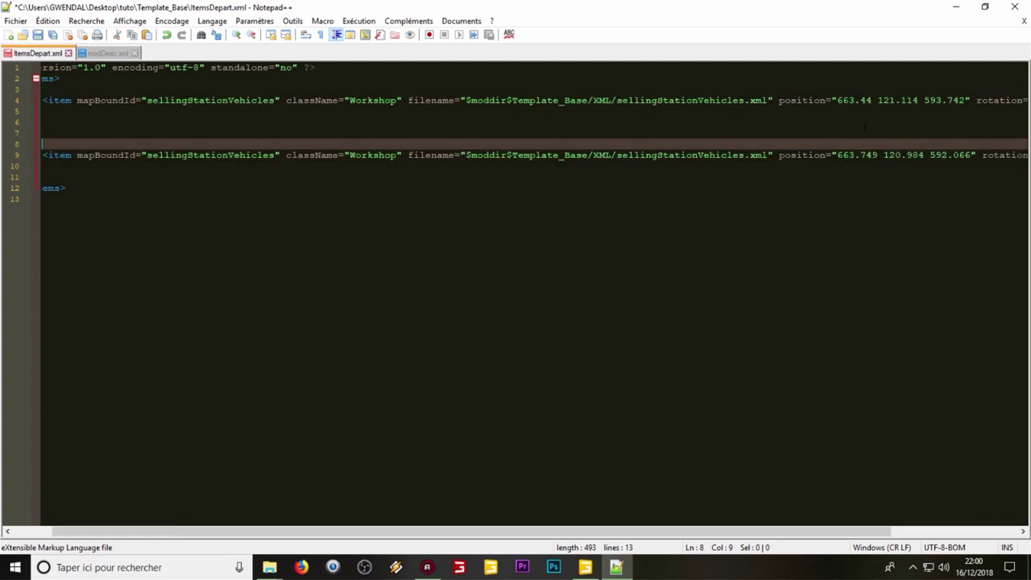
left_click_drag(943, 156, 1022, 156)
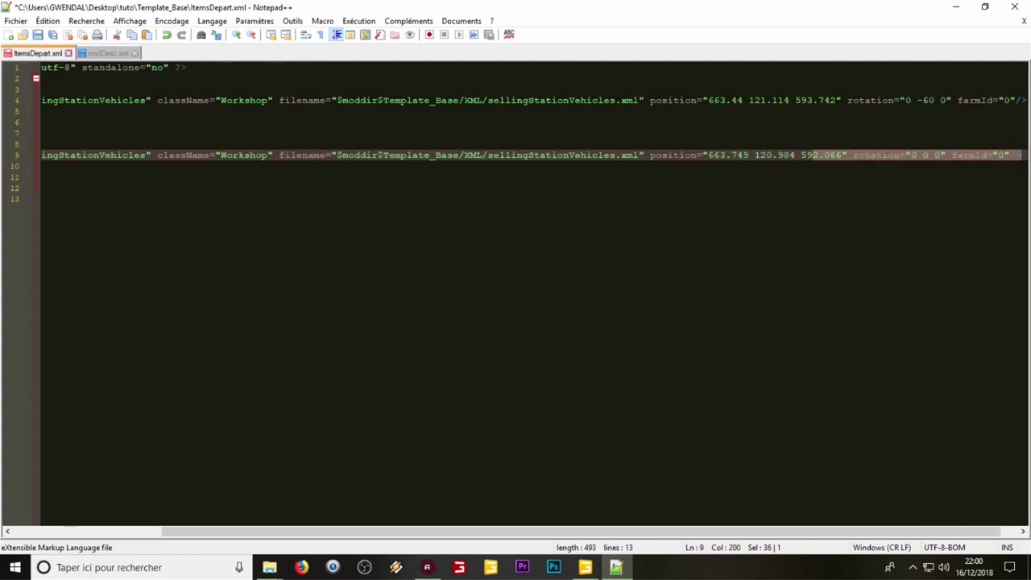
left_click(923, 156)
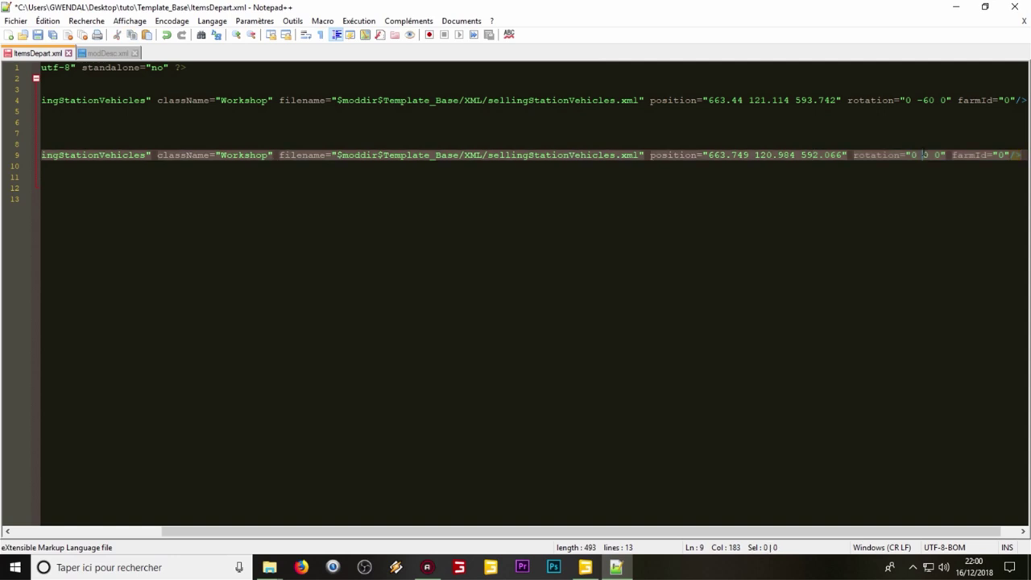
left_click(585, 567)
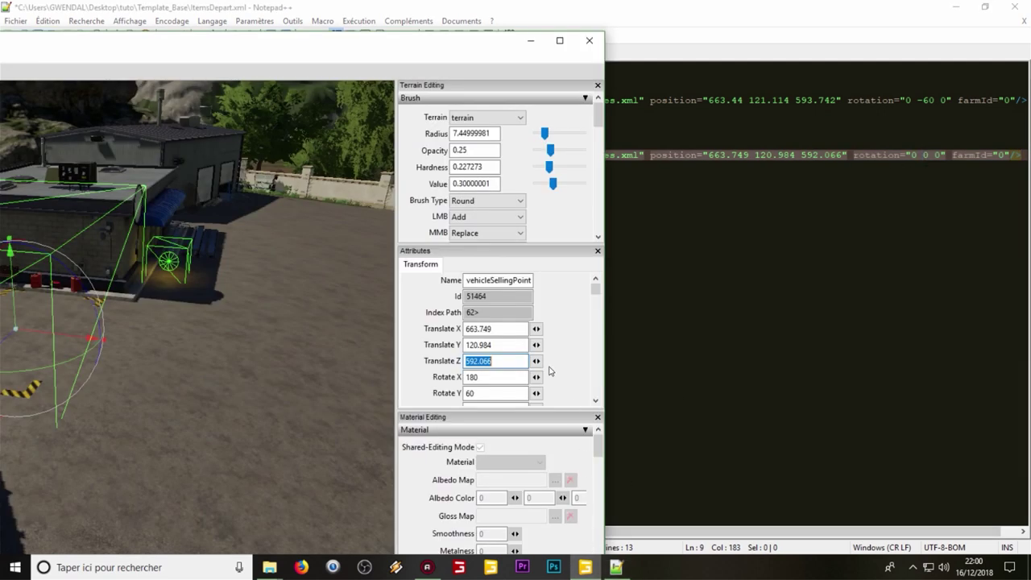
left_click(503, 391)
type("60")
double_click(472, 391)
scroll(494, 344, "down", 2)
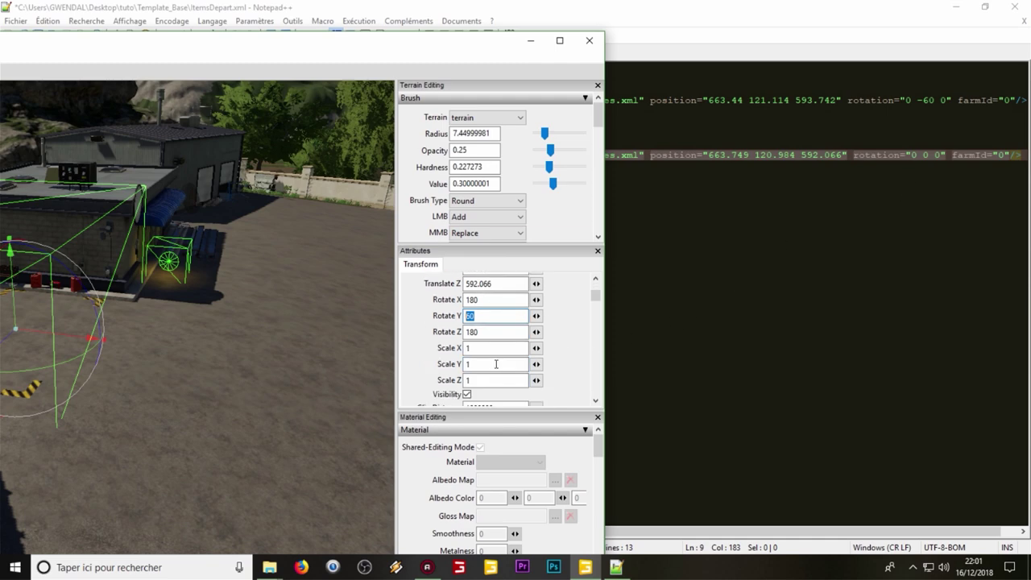
left_click(487, 315)
key("Tab")
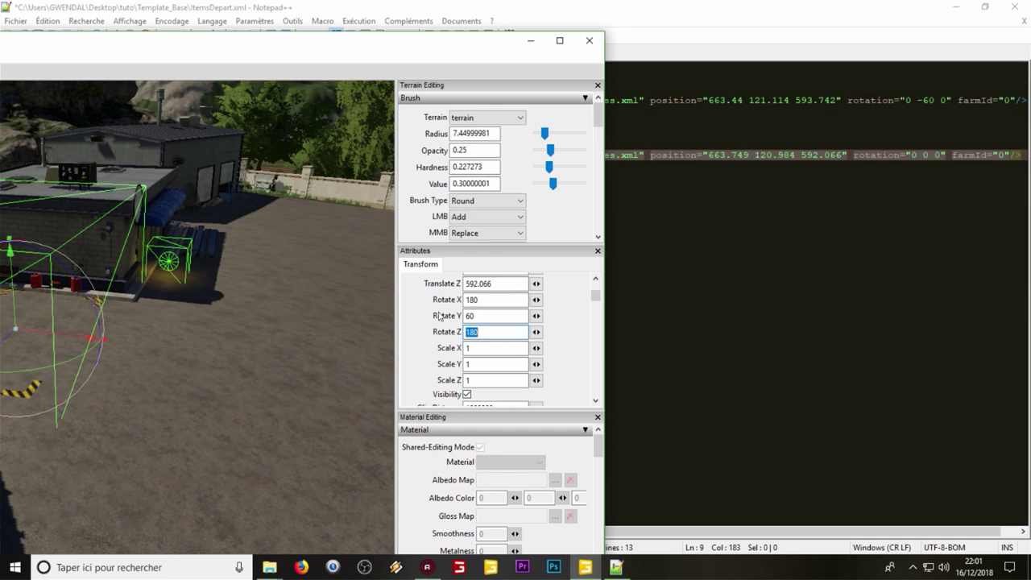
Try rotating vehicleSellingPoint with Rotate X 0, Rotate Y -60 and Rotate Z 0
type("0")
double_click(483, 298)
type("0")
left_click(484, 315)
key("Home")
type("-")
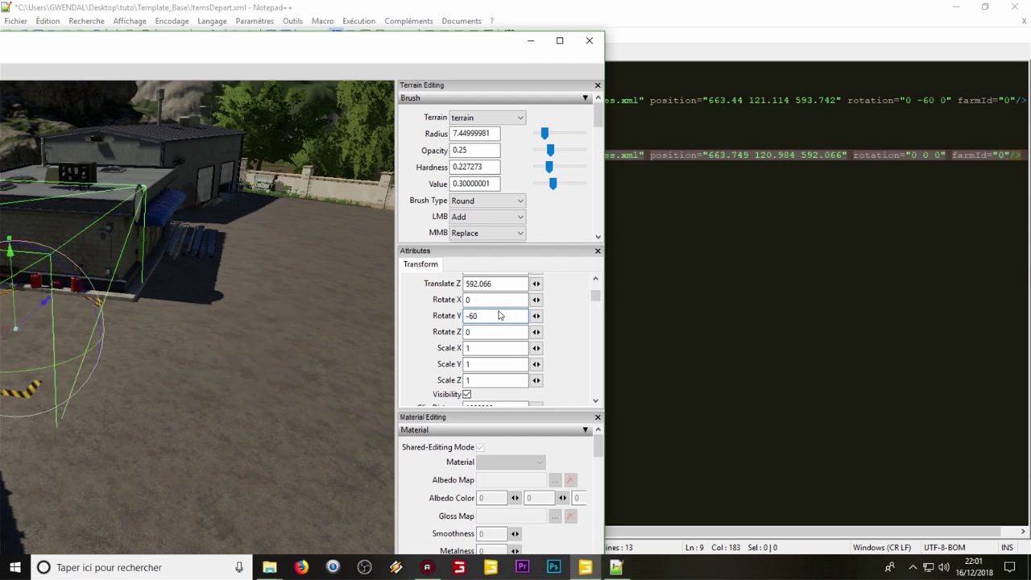
key("Return")
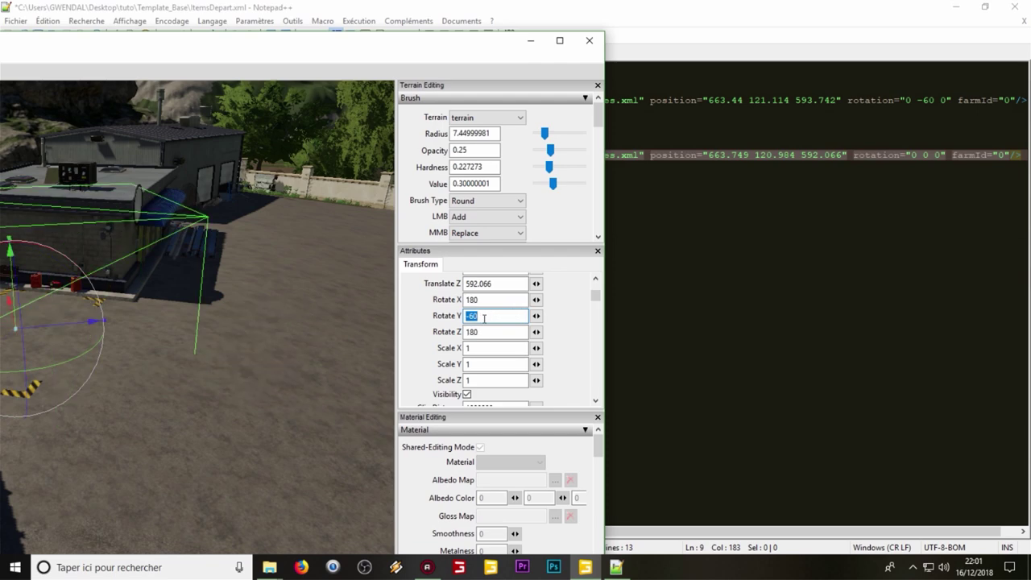
Restore vehicleSellingPoint's Rotate Y to 60
left_click(467, 315)
key("Delete")
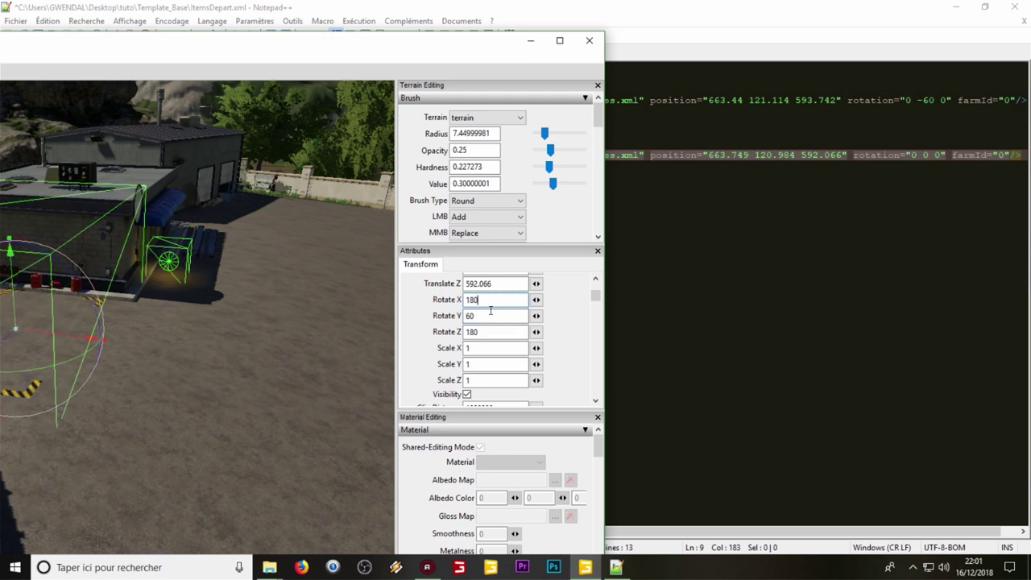
left_click(494, 330)
Copy vehicleSellingPoint's Rotate X and set the first rotation value of the line 9 item in ItemsDepart.xml to 180
left_click(484, 299)
double_click(479, 298)
key("ctrl+c")
right_click(478, 300)
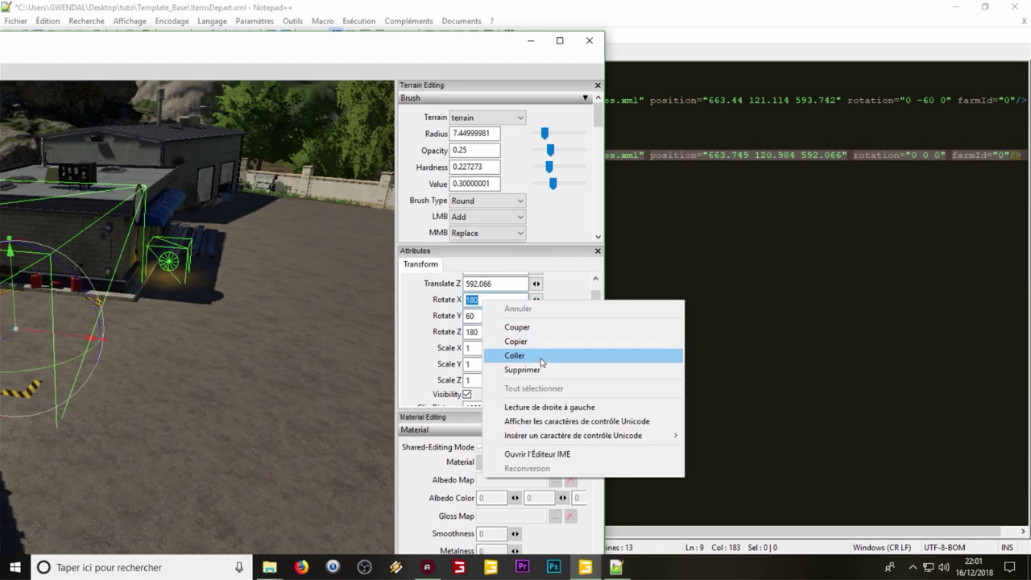
left_click(587, 340)
left_click(915, 154)
double_click(915, 154)
key("ctrl+v")
Set the line 9 item's second rotation value to 60 and its third to 180
double_click(937, 155)
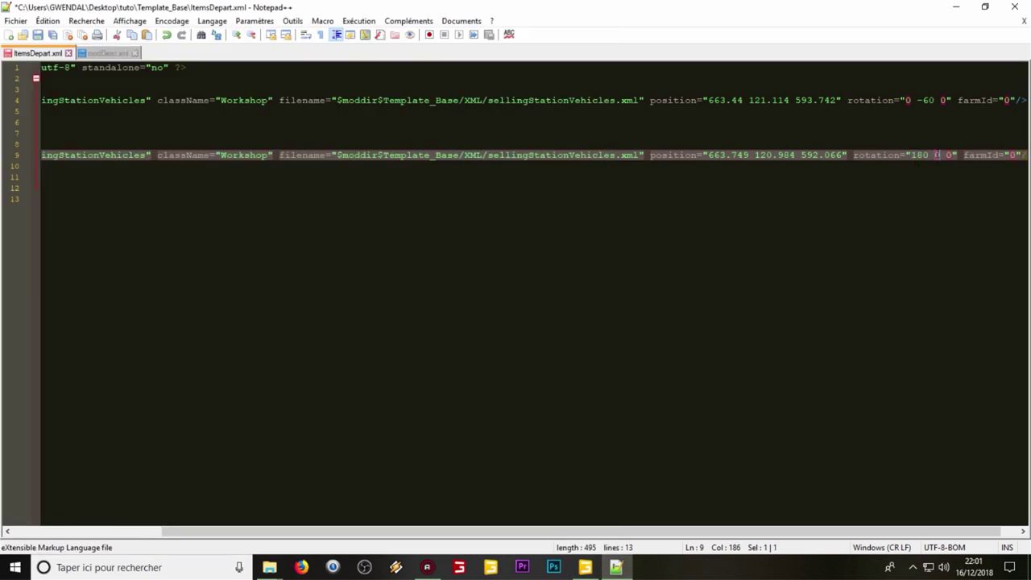
type("90")
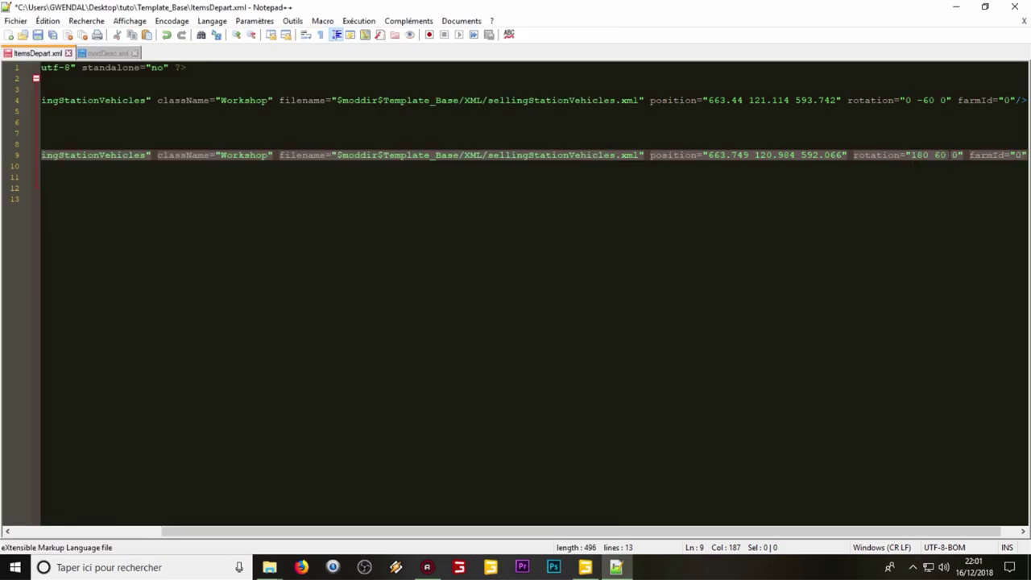
double_click(955, 155)
type("180")
key("shift+End")
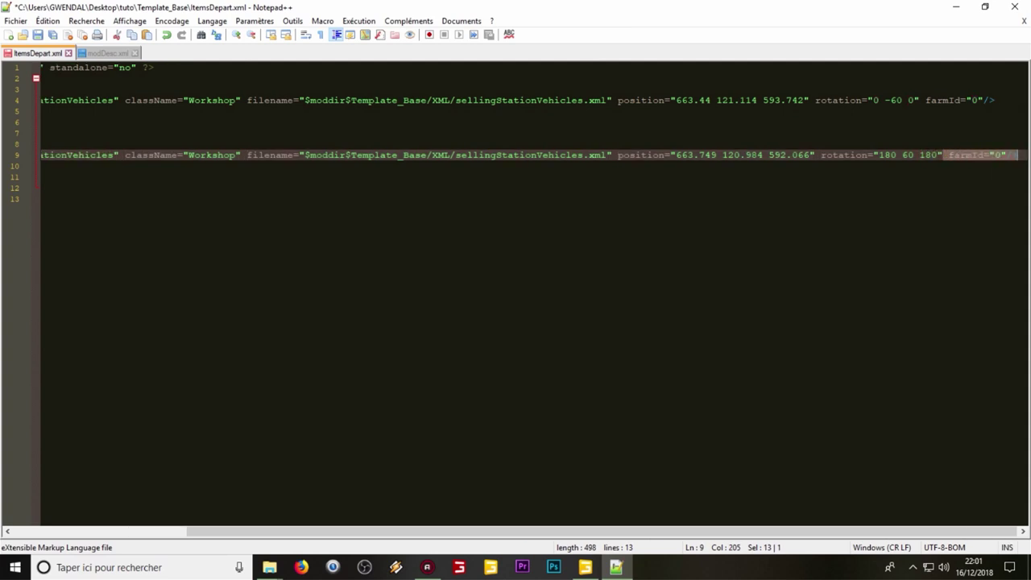
Delete vehicleSellingPoint from the map scene in GIANTS Editor and return to ItemsDepart.xml
key("alt+Tab")
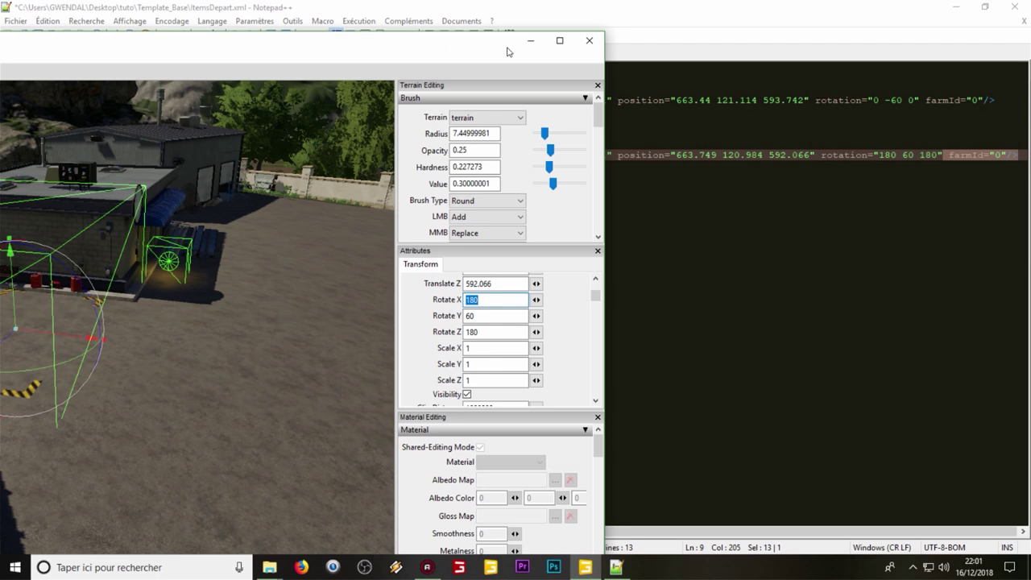
left_click(558, 38)
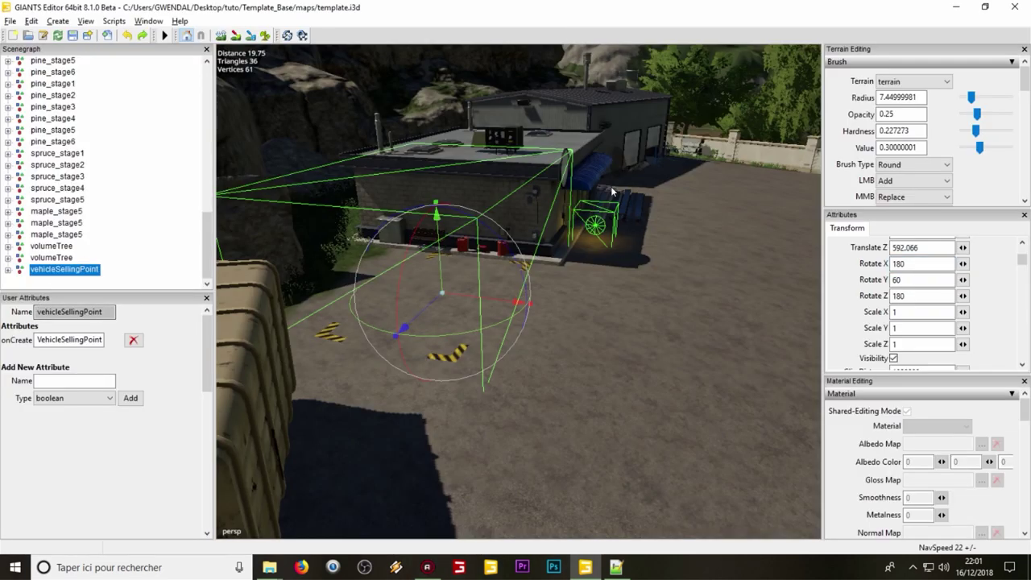
key("Delete")
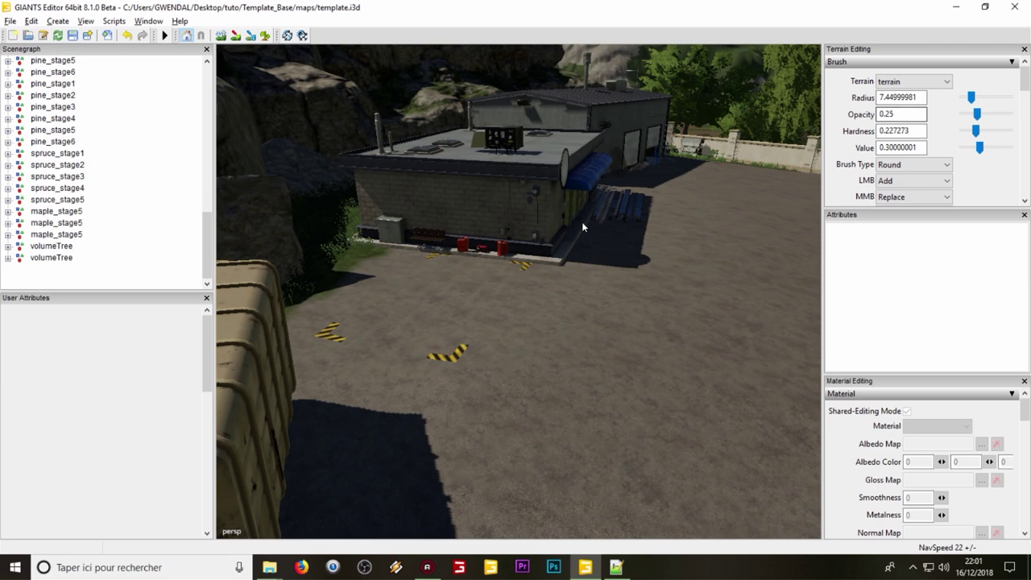
left_click(962, 6)
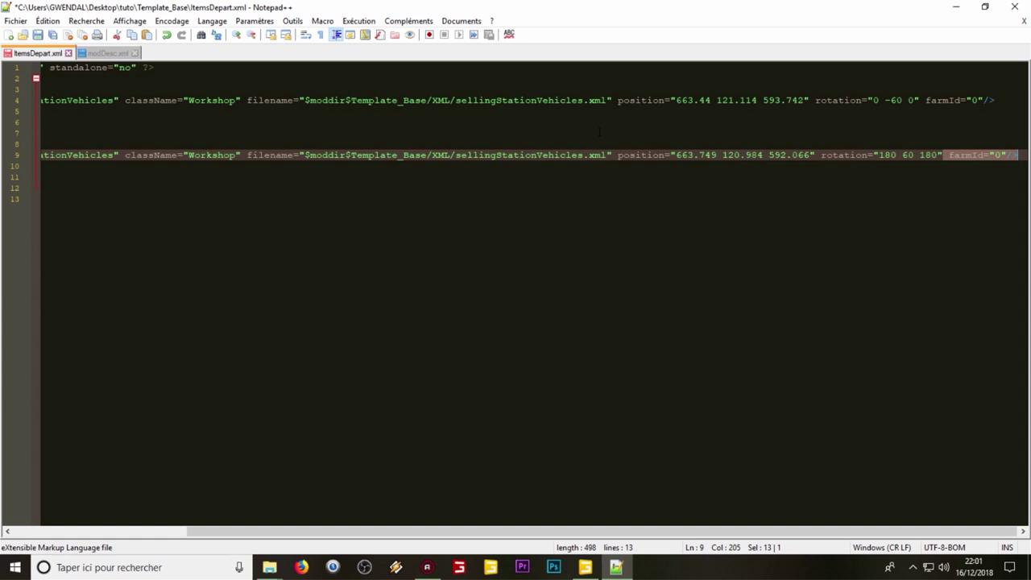
Remove the second sellingStationVehicles item on line 9 with its surrounding blank lines, then save and close ItemsDepart.xml
left_click_drag(211, 142, 0, 143)
left_click(140, 166)
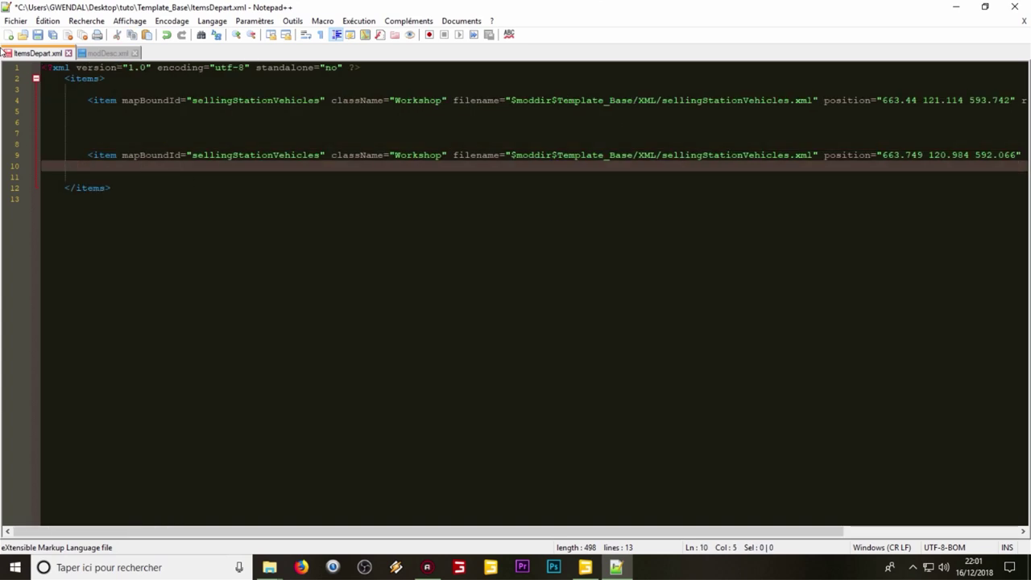
left_click_drag(117, 176, 41, 111)
key("Delete")
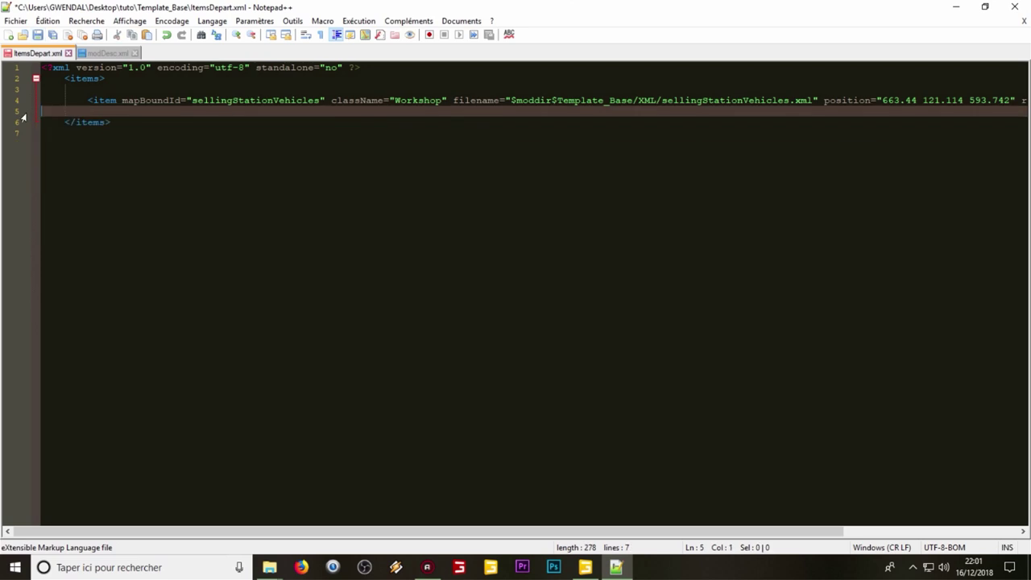
left_click(37, 35)
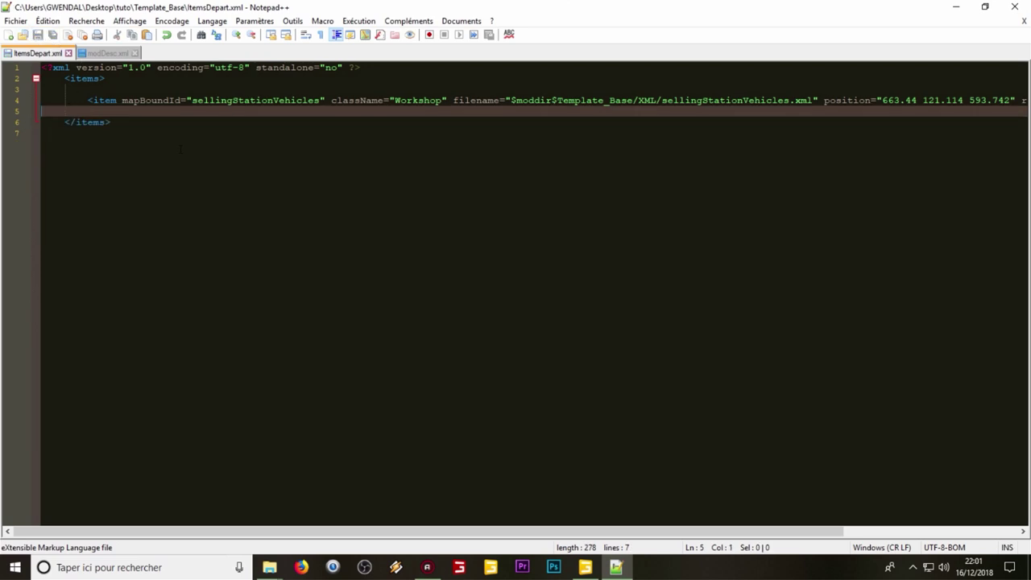
left_click(1015, 5)
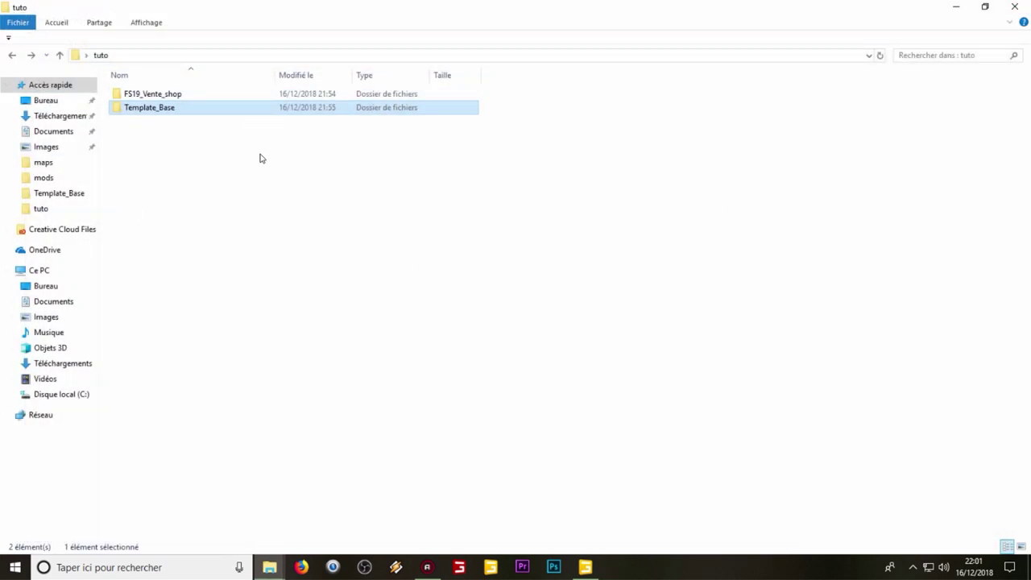
Try to archive all the contents of the Template_Base folder as Template_Base.zip
double_click(191, 108)
key("ctrl+a")
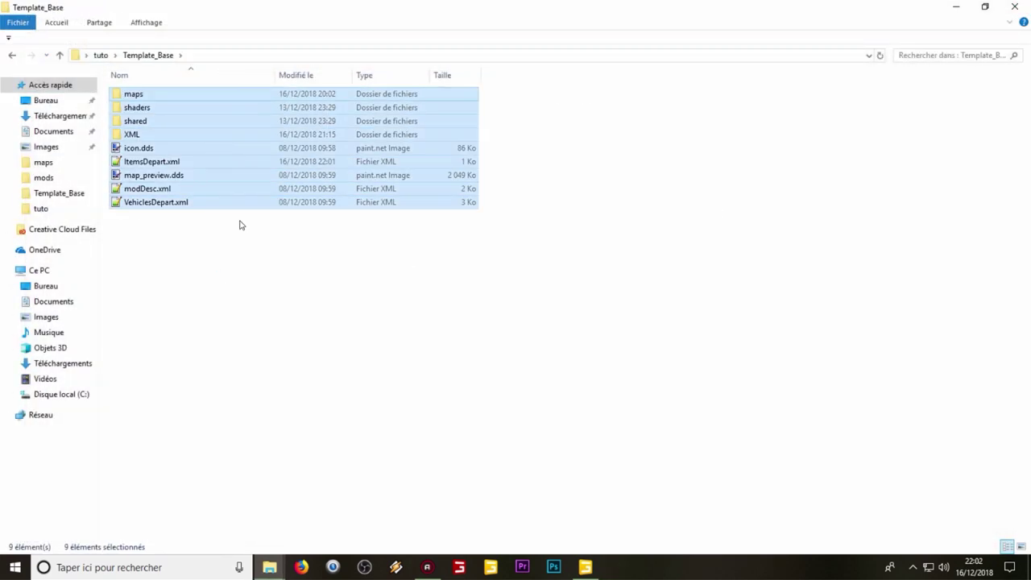
right_click(210, 128)
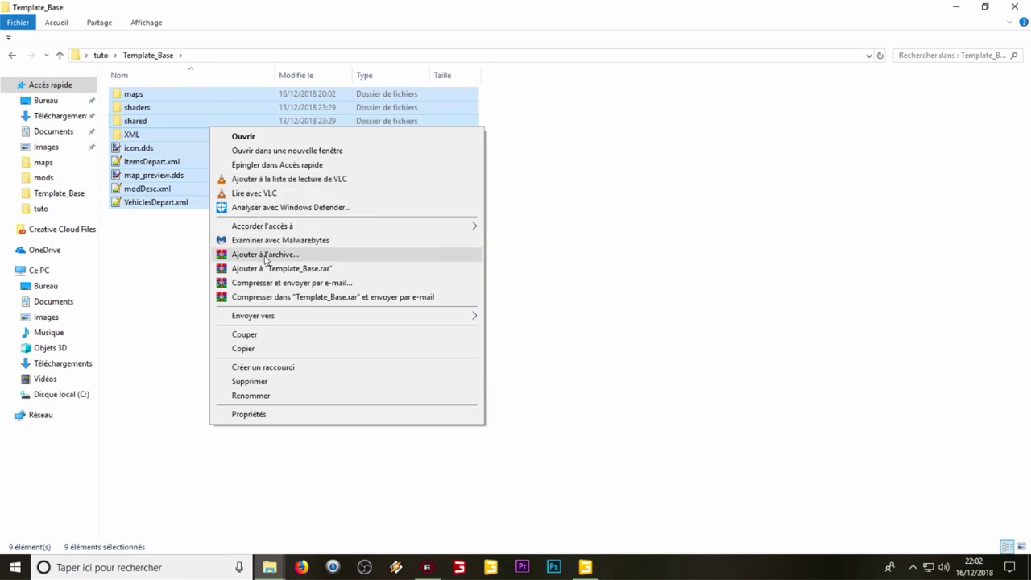
left_click(387, 255)
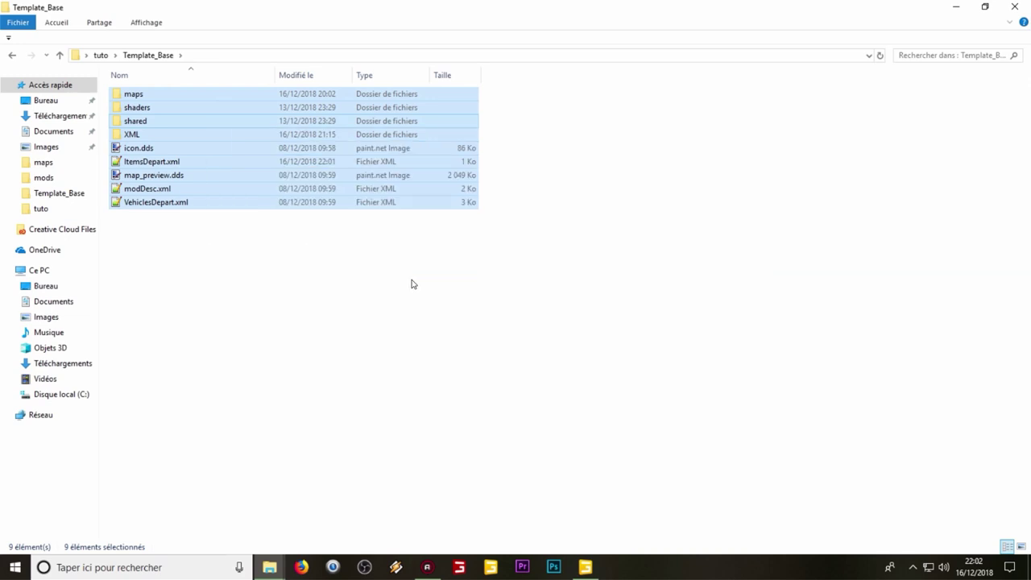
left_click(465, 273)
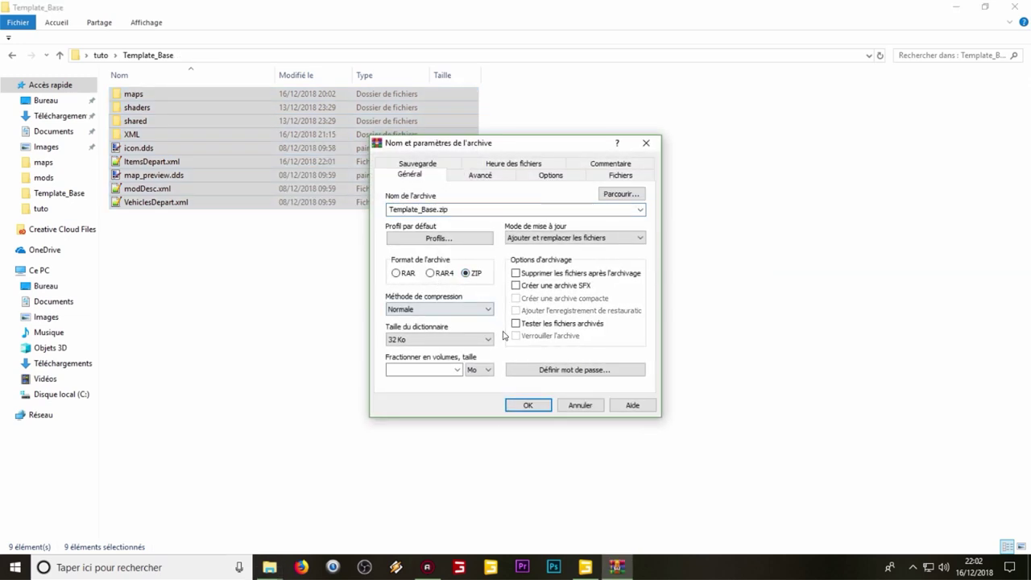
left_click(404, 274)
left_click(580, 406)
left_click(291, 328)
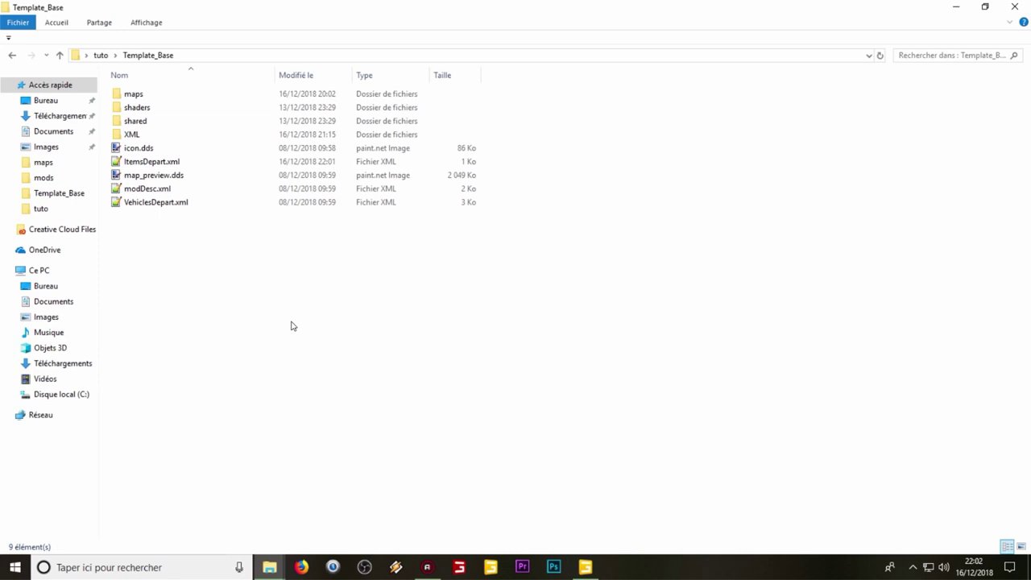
Reopen ItemsDepart.xml and review the item's mapBoundId, position and rotation values alongside the shop area in GIANTS Editor
double_click(171, 163)
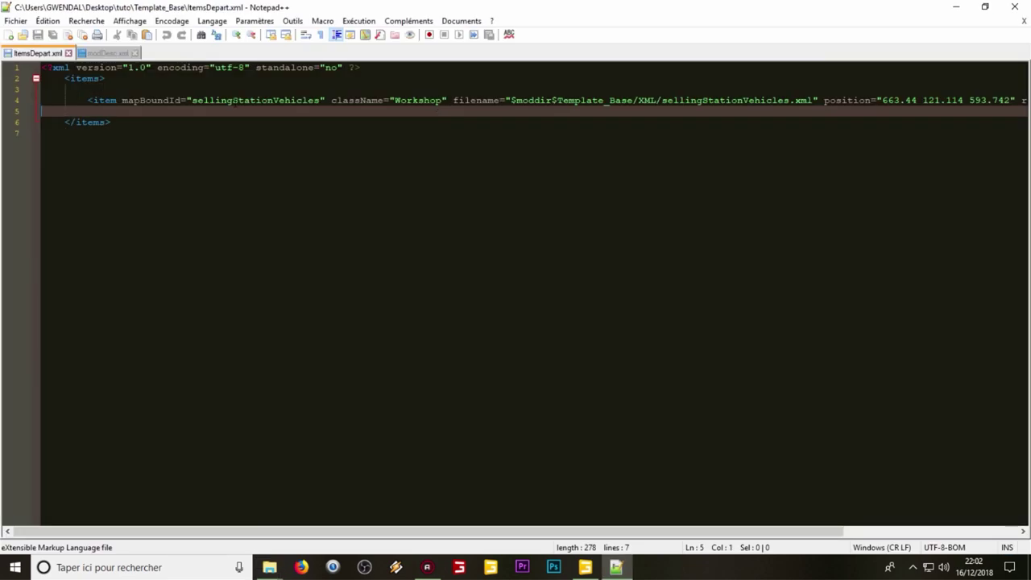
left_click(219, 100)
left_click_drag(192, 99, 321, 100)
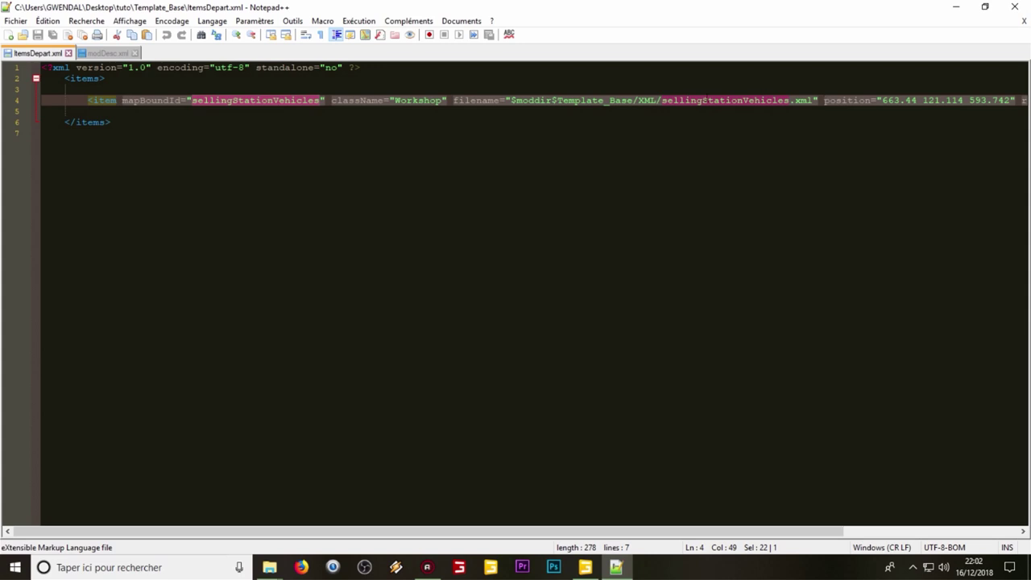
key("End")
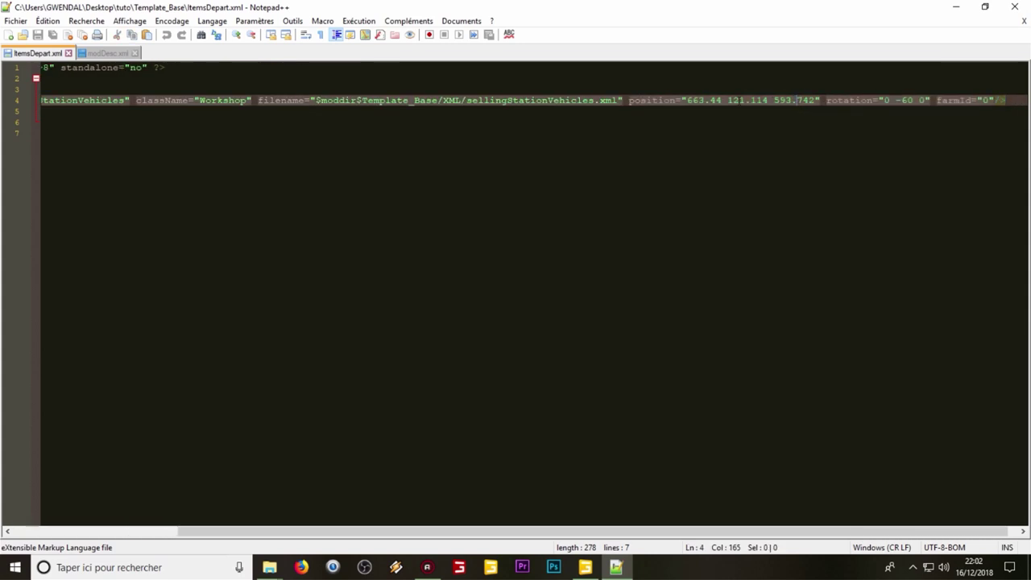
key("alt+Tab")
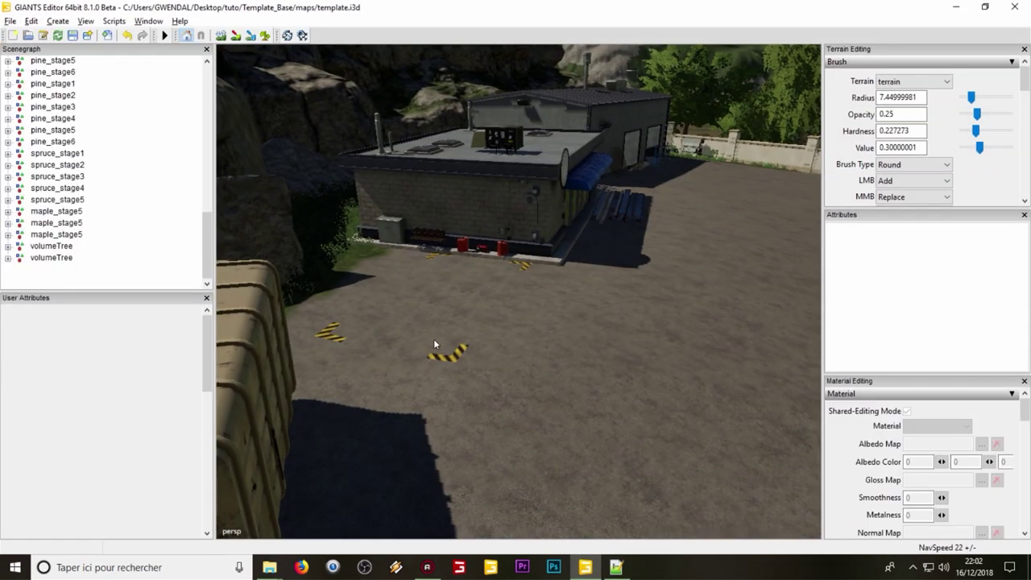
key("alt+Tab")
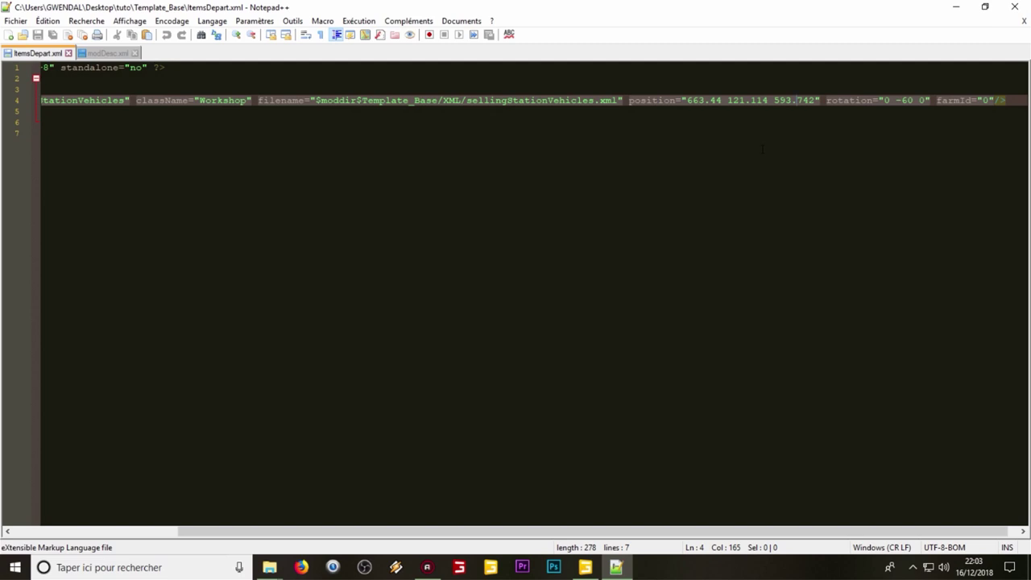
left_click_drag(687, 100, 765, 100)
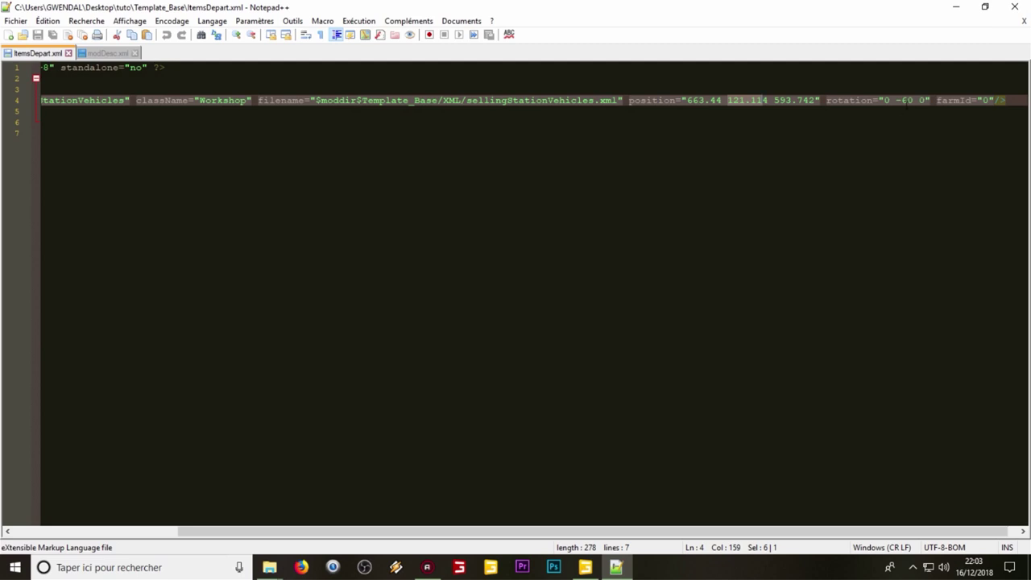
left_click(956, 7)
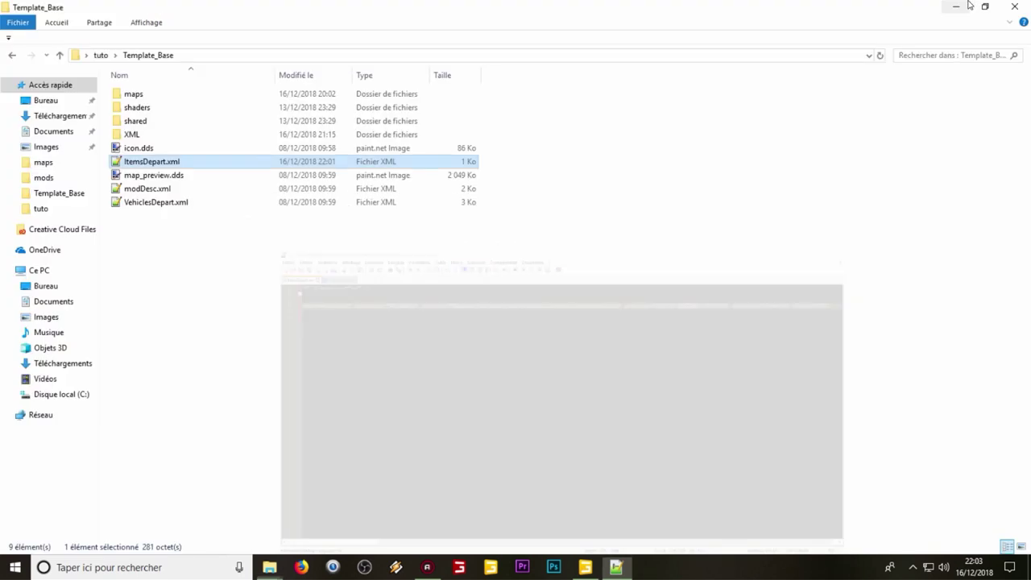